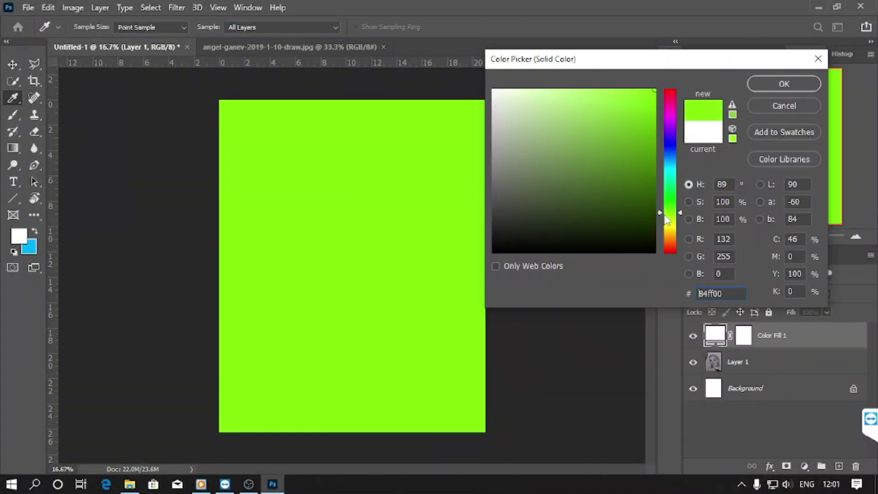
# Set Color Fill 1 to lime #a8ff00 in Linear Dodge (Add) and invert its mask to hide it.
pyautogui.write('a8ff00')
pyautogui.press('Return')
pyautogui.click(728, 294)
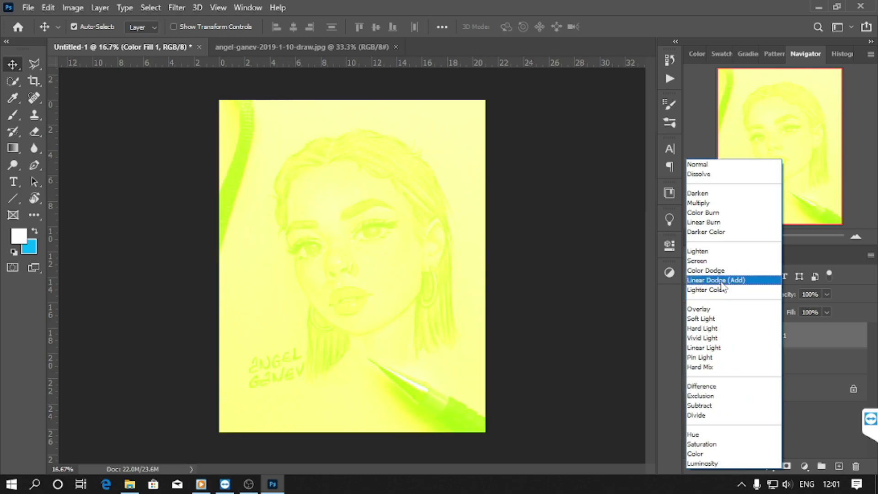
pyautogui.click(743, 278)
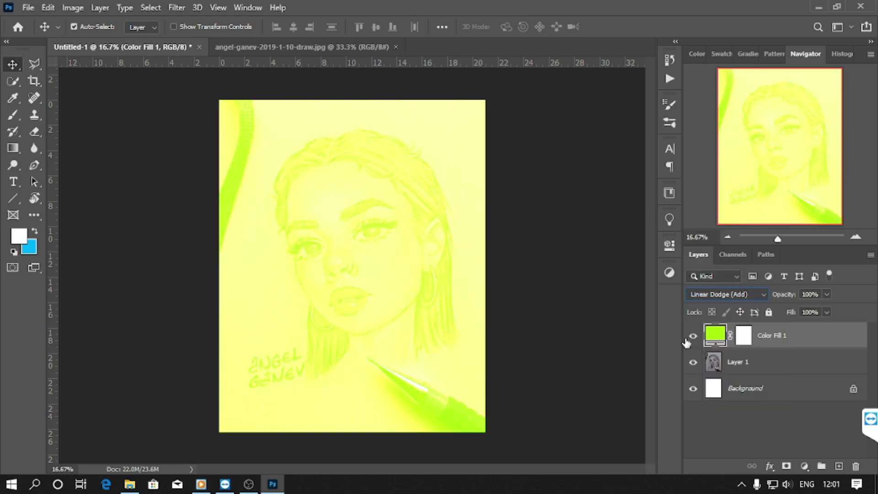
pyautogui.click(744, 335)
pyautogui.hotkey('ctrl', 'i')
# Darken the pencil sketch with a Curves adjustment, then reselect the green fill's mask.
pyautogui.scroll(5, 486, 341)
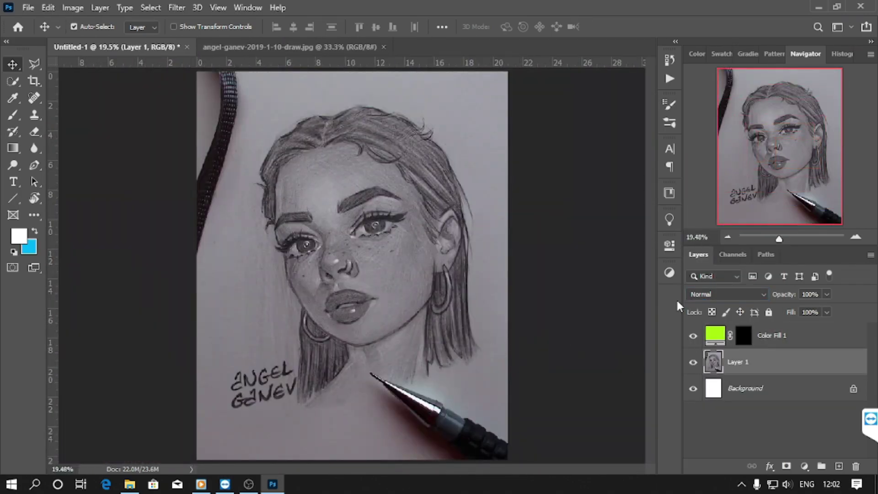
pyautogui.moveTo(655, 354); pyautogui.dragTo(659, 368)
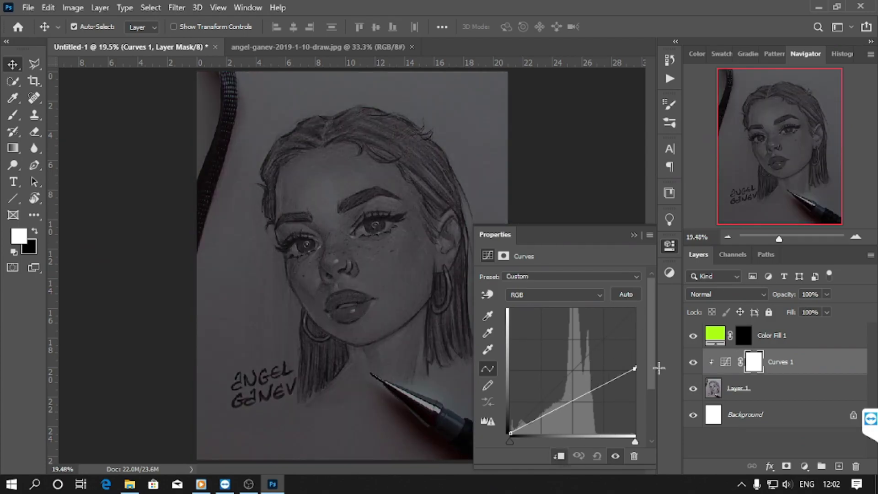
pyautogui.click(635, 242)
pyautogui.click(743, 336)
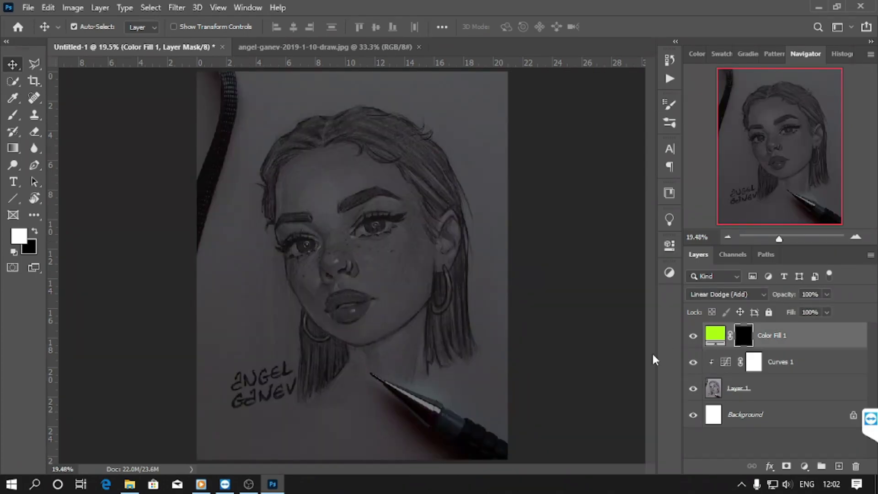
# Brush lime green down and around the left hoop earring on the fill mask.
pyautogui.press('b')
pyautogui.scroll(5, 437, 408)
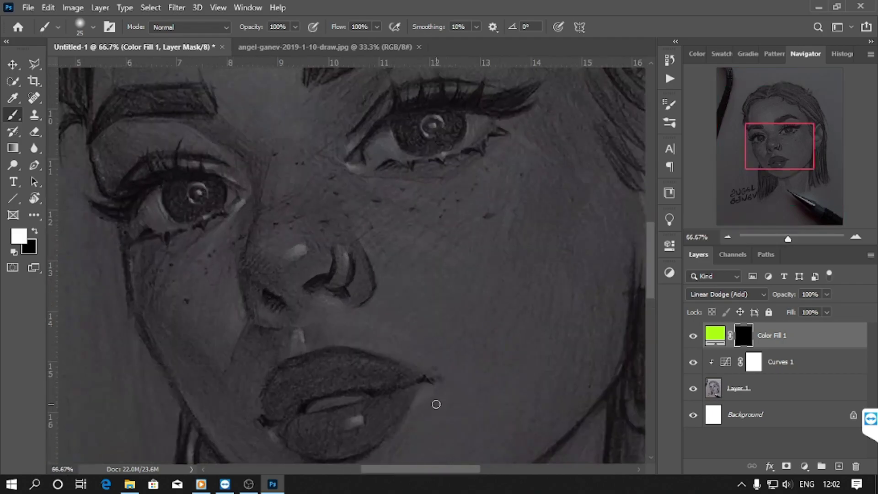
pyautogui.moveTo(409, 401); pyautogui.dragTo(460, 365)
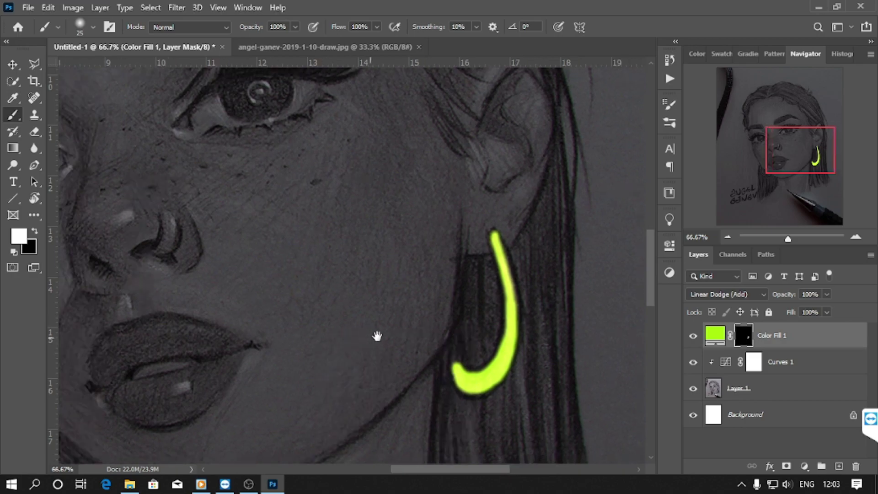
pyautogui.scroll(1, 332, 343)
pyautogui.scroll(1, 313, 334)
pyautogui.scroll(1, 330, 235)
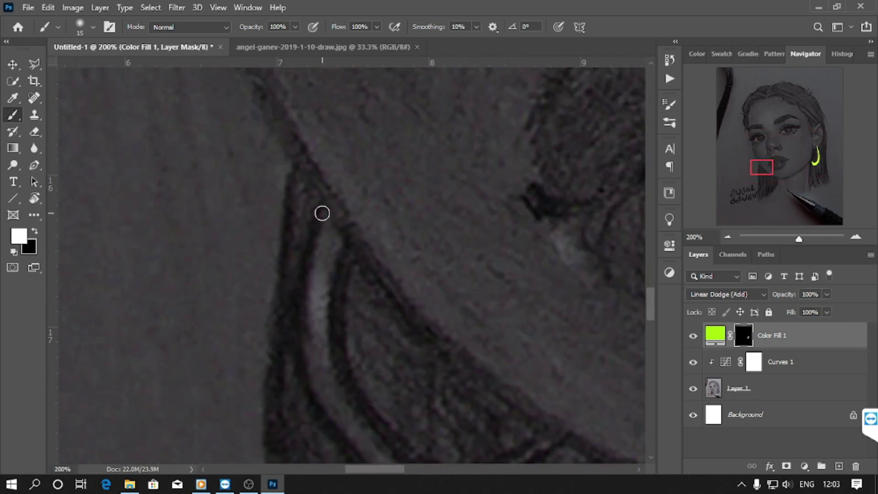
pyautogui.moveTo(322, 213)
pyautogui.mouseDown()
pyautogui.moveTo(349, 251)
pyautogui.moveTo(335, 316)
pyautogui.moveTo(350, 388)
pyautogui.mouseUp()
pyautogui.moveTo(349, 394)
pyautogui.mouseDown()
pyautogui.moveTo(261, 300)
pyautogui.moveTo(318, 356)
pyautogui.mouseUp()
pyautogui.moveTo(355, 380)
pyautogui.mouseDown()
pyautogui.moveTo(410, 384)
pyautogui.moveTo(451, 359)
pyautogui.mouseUp()
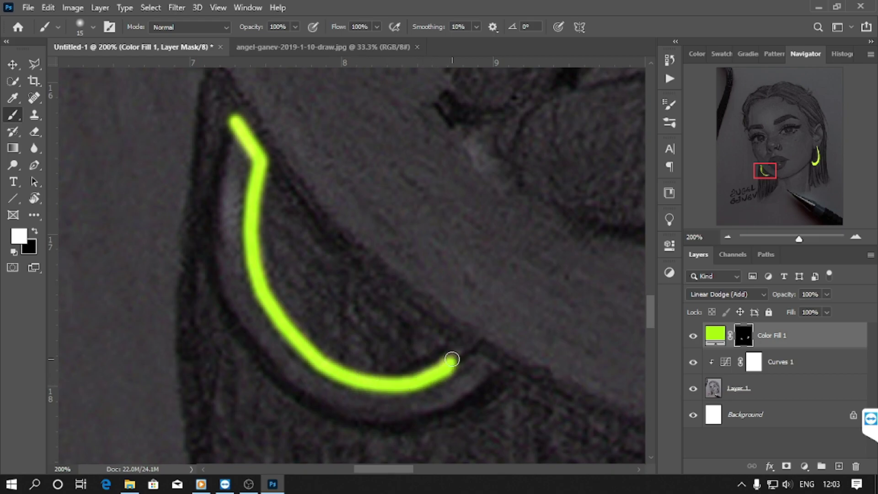
# Paint the hoop's lower edge and fill the gaps in its curled end.
pyautogui.moveTo(397, 414); pyautogui.dragTo(336, 404)
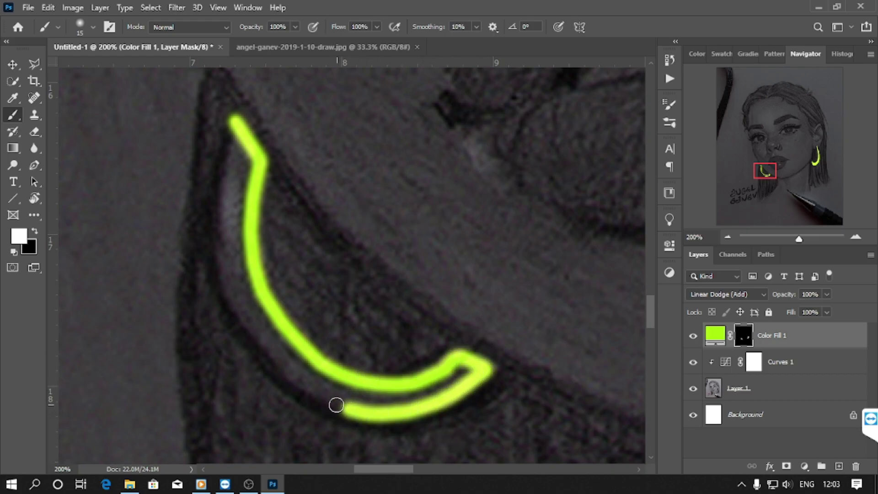
pyautogui.moveTo(290, 376)
pyautogui.mouseDown()
pyautogui.moveTo(255, 334)
pyautogui.moveTo(222, 268)
pyautogui.moveTo(326, 329)
pyautogui.moveTo(332, 222)
pyautogui.mouseUp()
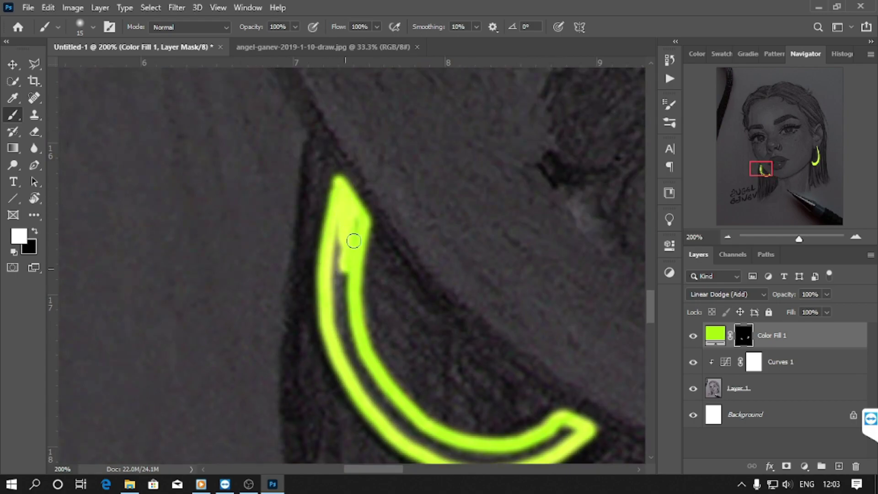
pyautogui.moveTo(338, 284); pyautogui.dragTo(330, 278)
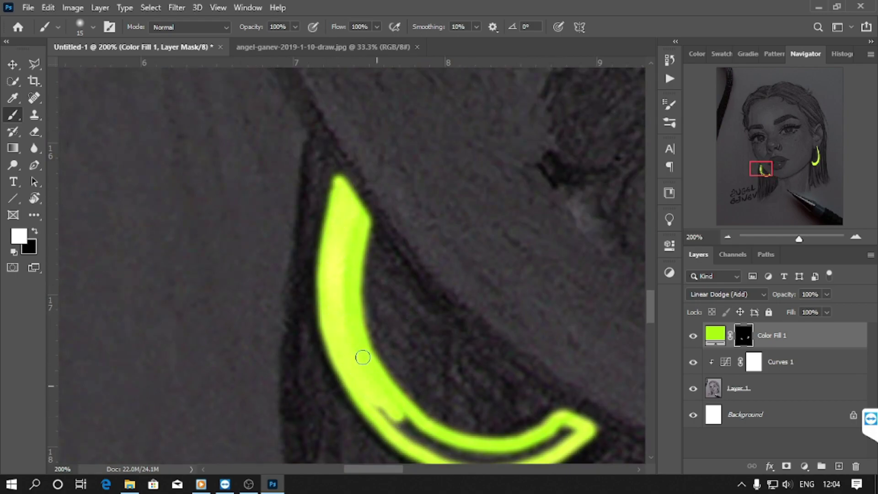
pyautogui.moveTo(363, 357); pyautogui.dragTo(256, 226)
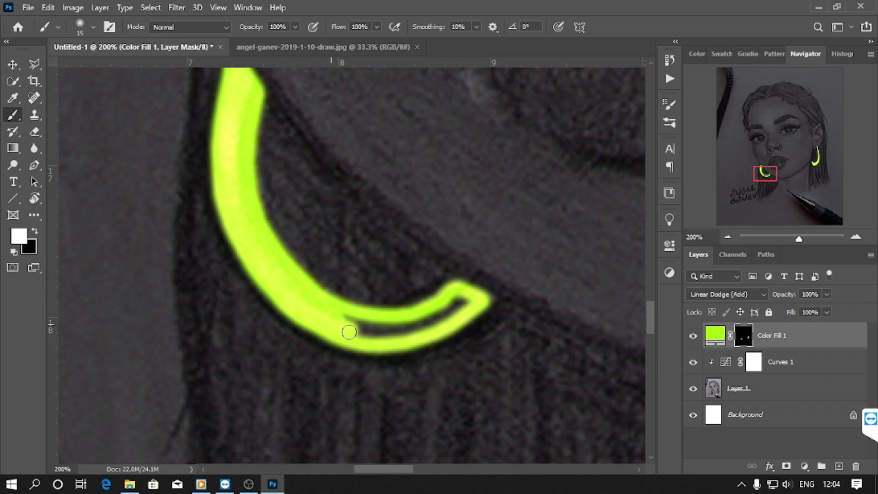
pyautogui.moveTo(349, 332)
pyautogui.mouseDown()
pyautogui.moveTo(462, 304)
pyautogui.moveTo(357, 321)
pyautogui.mouseUp()
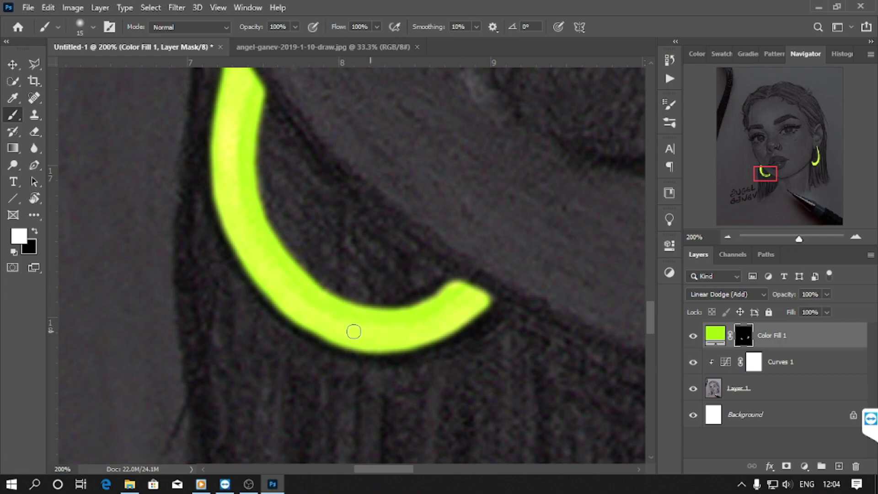
# Paint a lime crescent nose ring, then zoom to fit the portrait.
pyautogui.hotkey('ctrl', '-')
pyautogui.hotkey('ctrl', '-')
pyautogui.hotkey('ctrl', '-')
pyautogui.hotkey('ctrl', '-')
pyautogui.hotkey('ctrl', '-')
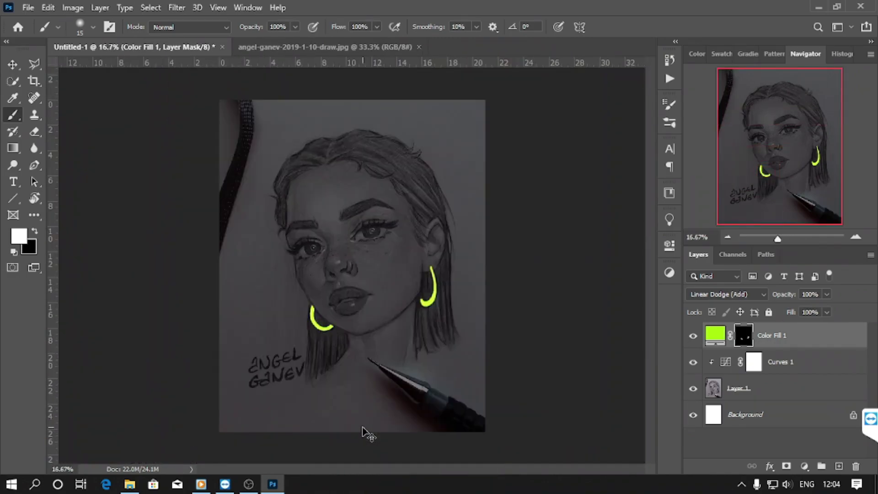
pyautogui.hotkey('ctrl', '+')
pyautogui.hotkey('ctrl', '+')
pyautogui.hotkey('ctrl', '+')
pyautogui.hotkey('ctrl', '+')
pyautogui.hotkey('ctrl', '+')
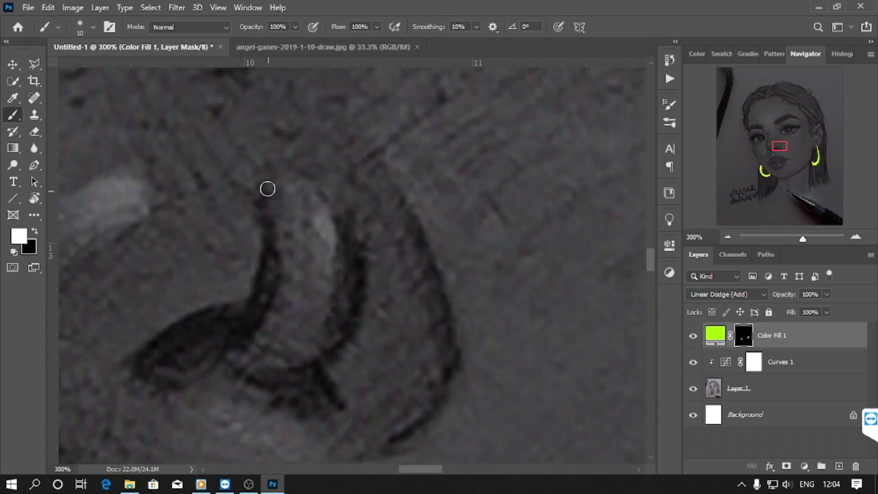
pyautogui.moveTo(274, 188)
pyautogui.mouseDown()
pyautogui.moveTo(282, 243)
pyautogui.moveTo(239, 349)
pyautogui.moveTo(329, 337)
pyautogui.moveTo(313, 201)
pyautogui.moveTo(306, 266)
pyautogui.moveTo(323, 315)
pyautogui.moveTo(294, 288)
pyautogui.mouseUp()
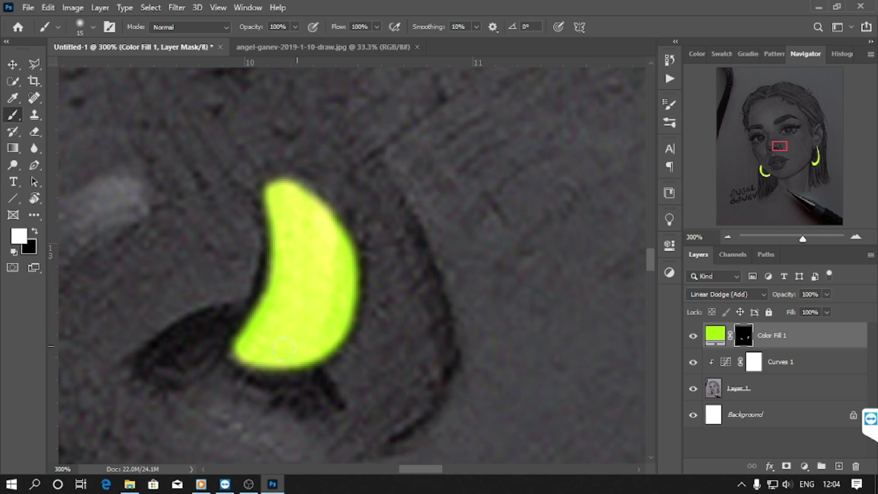
pyautogui.hotkey('ctrl', '0')
pyautogui.hotkey('ctrl', '+')
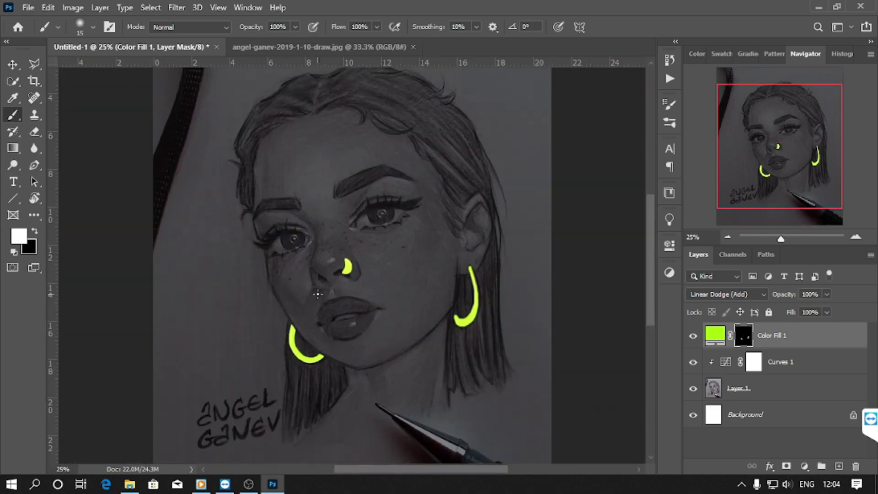
# Add a second lime Solid Color fill in Linear Dodge (Add) with an inverted, hidden mask.
pyautogui.doubleClick(715, 334)
pyautogui.press('Escape')
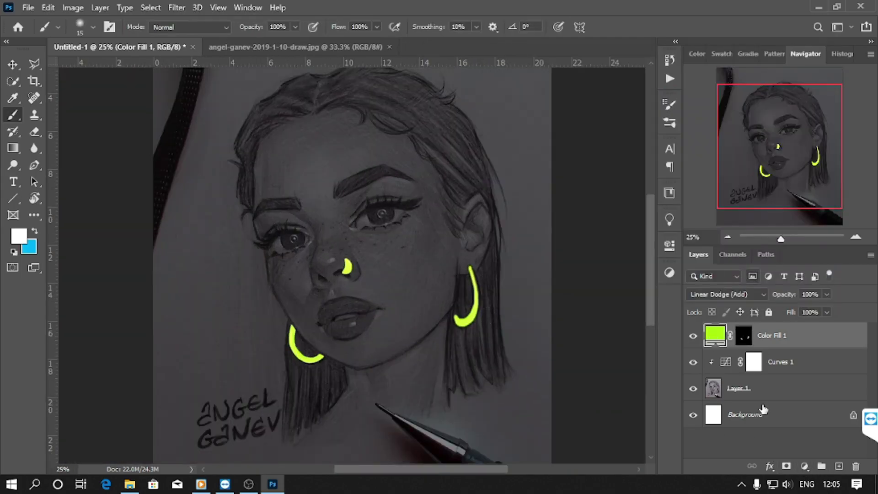
pyautogui.click(804, 466)
pyautogui.click(788, 239)
pyautogui.press('Return')
pyautogui.click(725, 294)
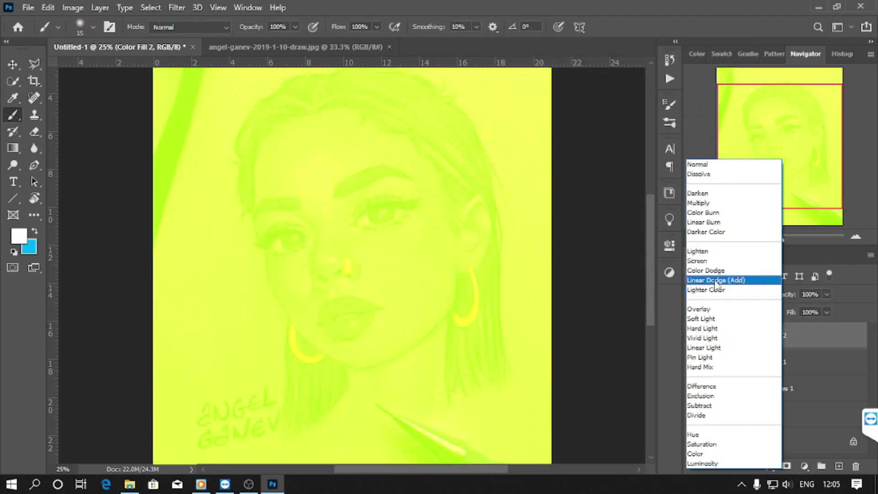
pyautogui.click(716, 280)
pyautogui.click(744, 335)
pyautogui.hotkey('ctrl', 'i')
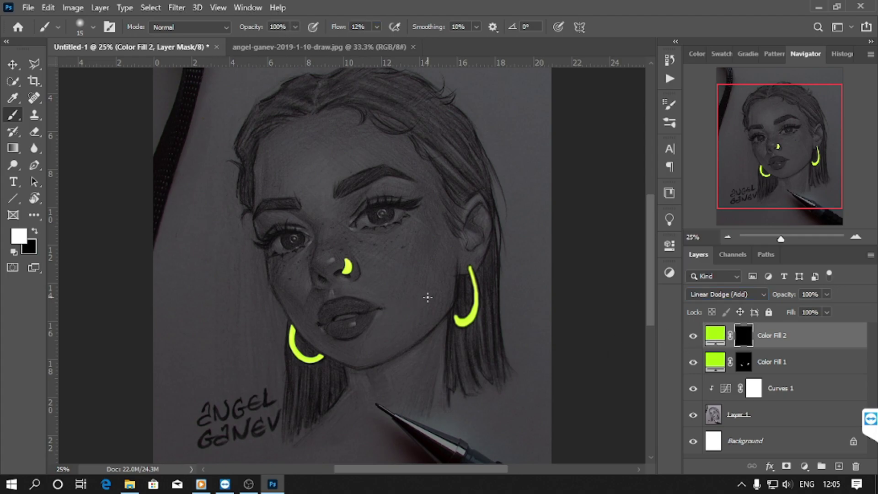
# Paint a large soft glow around both earrings and over the face.
pyautogui.press(']')
pyautogui.press(']')
pyautogui.press(']')
pyautogui.moveTo(474, 316); pyautogui.dragTo(480, 314)
pyautogui.click(481, 314)
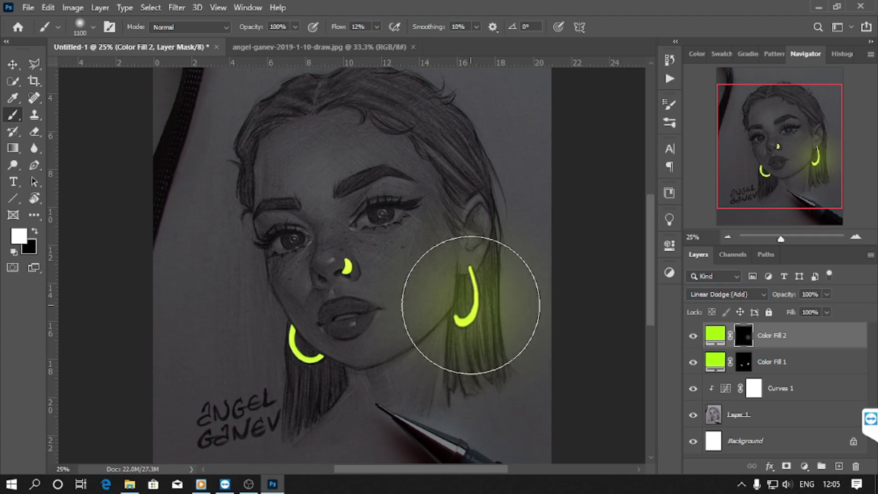
pyautogui.click(306, 342)
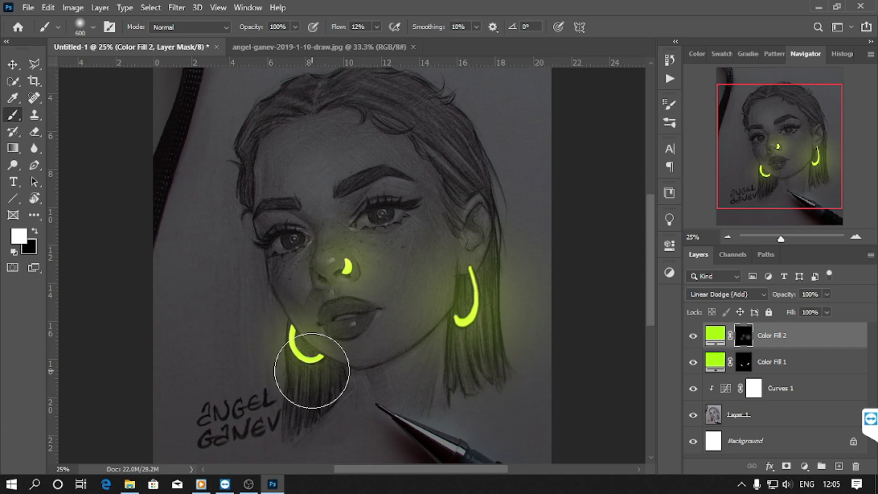
pyautogui.scroll(1, 541, 386)
pyautogui.click(470, 294)
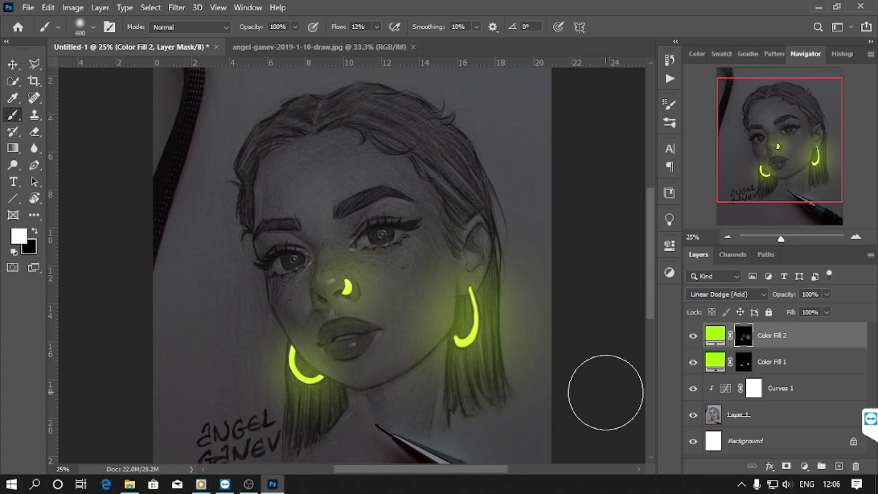
pyautogui.scroll(-1, 605, 392)
pyautogui.click(773, 361)
pyautogui.click(669, 273)
# Add an Exposure adjustment above Color Fill 1 and invert its mask to black.
pyautogui.click(574, 285)
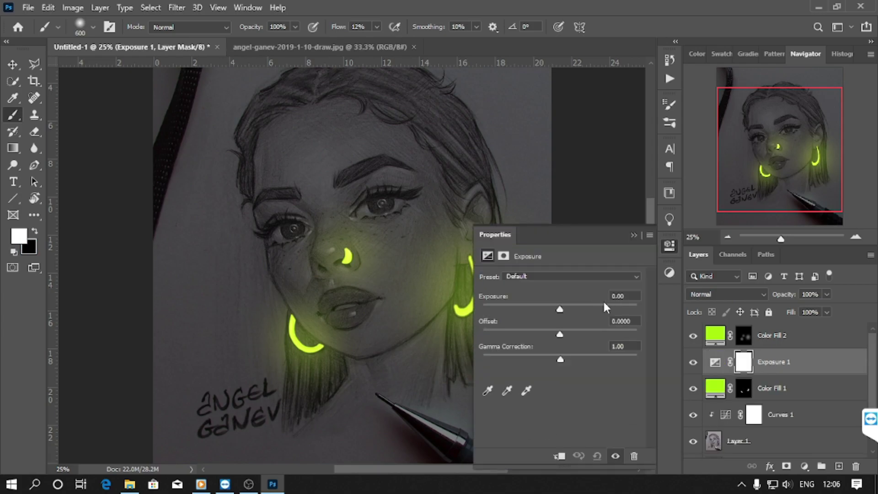
pyautogui.moveTo(560, 310); pyautogui.dragTo(583, 310)
pyautogui.click(668, 419)
pyautogui.hotkey('ctrl', 'i')
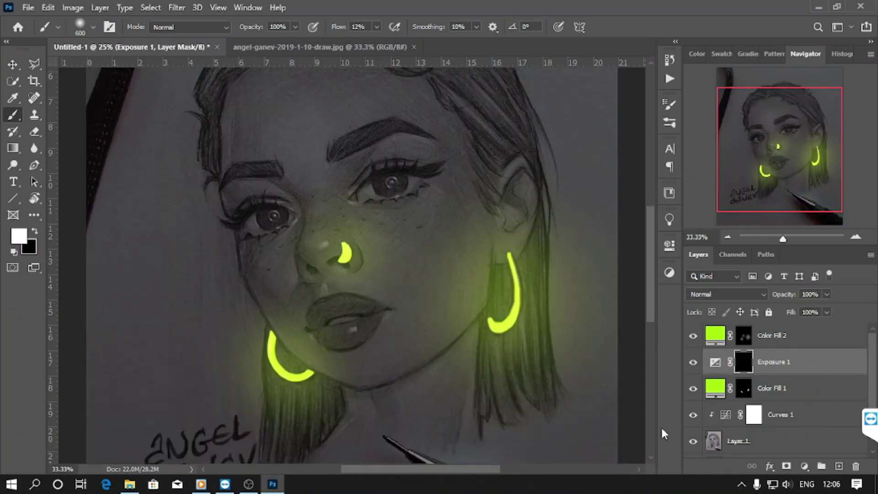
# Pan and zoom around the earrings and nose ring to inspect the glow.
pyautogui.scroll(3, 288, 300)
pyautogui.moveTo(288, 299); pyautogui.dragTo(435, 290)
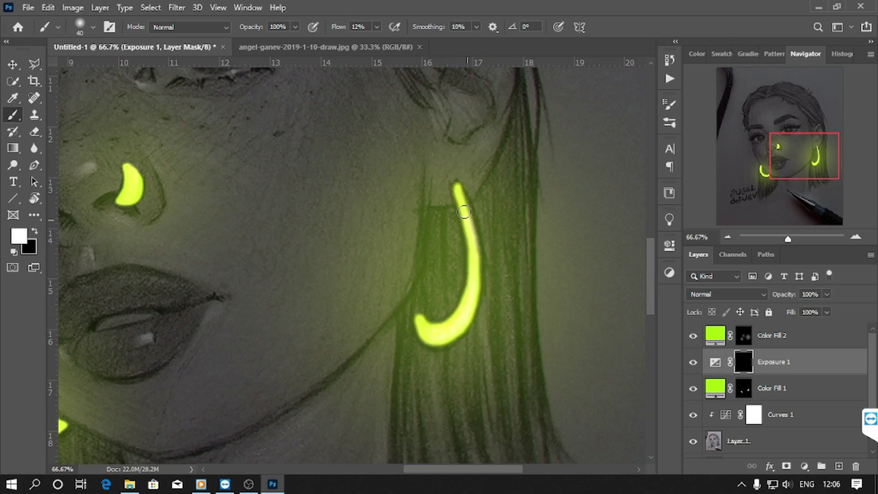
pyautogui.hscroll(-4, 433, 332)
pyautogui.hscroll(-4, 408, 330)
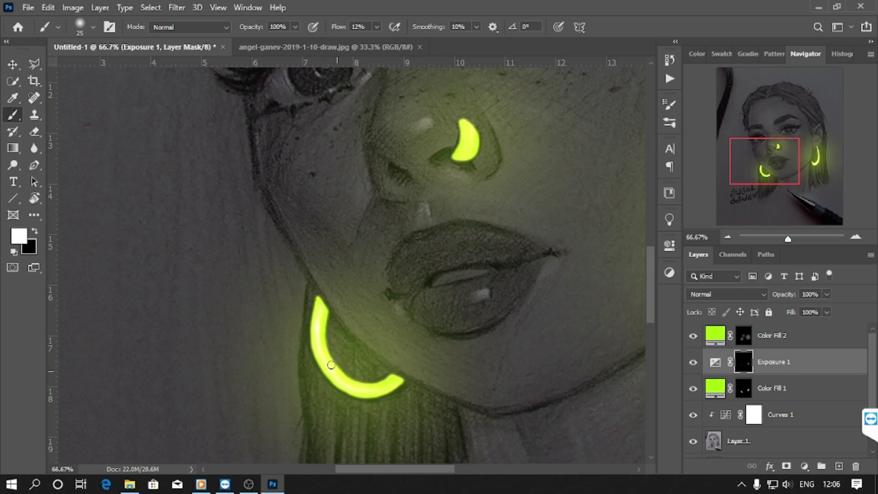
pyautogui.scroll(2, 322, 302)
pyautogui.scroll(1, 418, 382)
pyautogui.scroll(2, 470, 231)
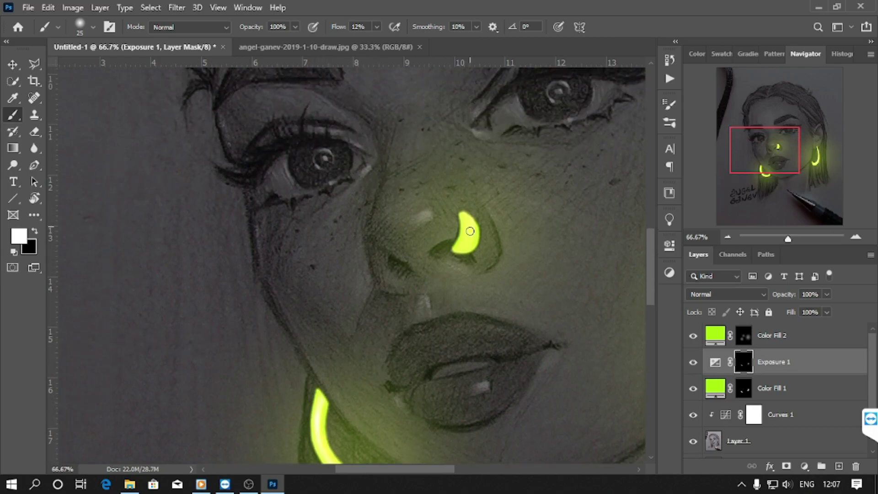
pyautogui.scroll(-4, 432, 347)
pyautogui.hscroll(4, 432, 346)
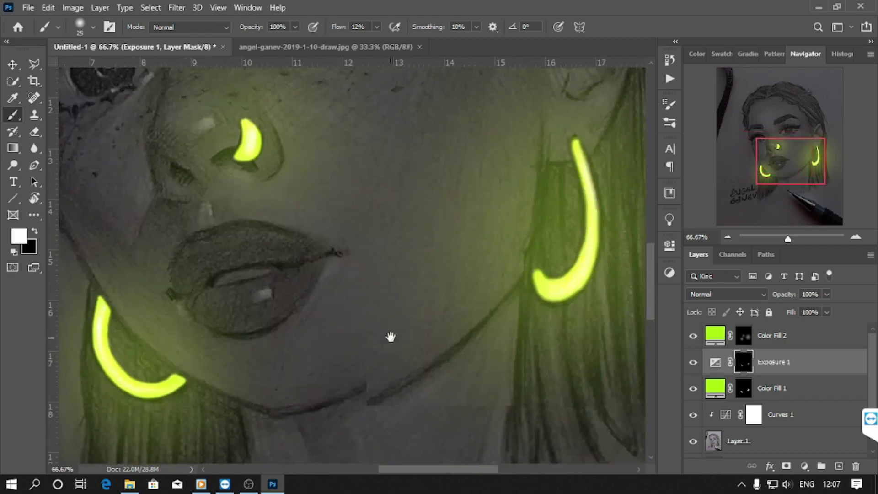
pyautogui.click(773, 335)
# Add a third #a8ff00 Solid Color fill in Linear Dodge (Add) with its mask inverted.
pyautogui.click(804, 466)
pyautogui.click(796, 235)
pyautogui.write('a8ff00')
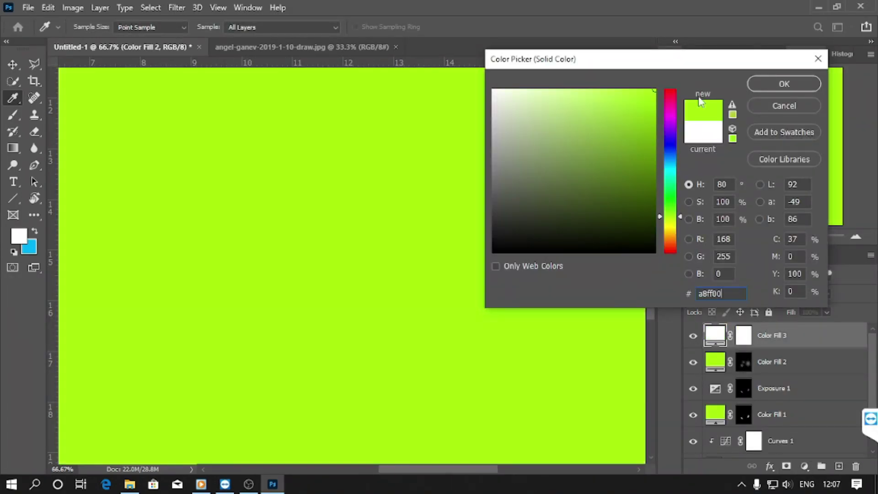
pyautogui.press('Return')
pyautogui.press('b')
pyautogui.click(713, 294)
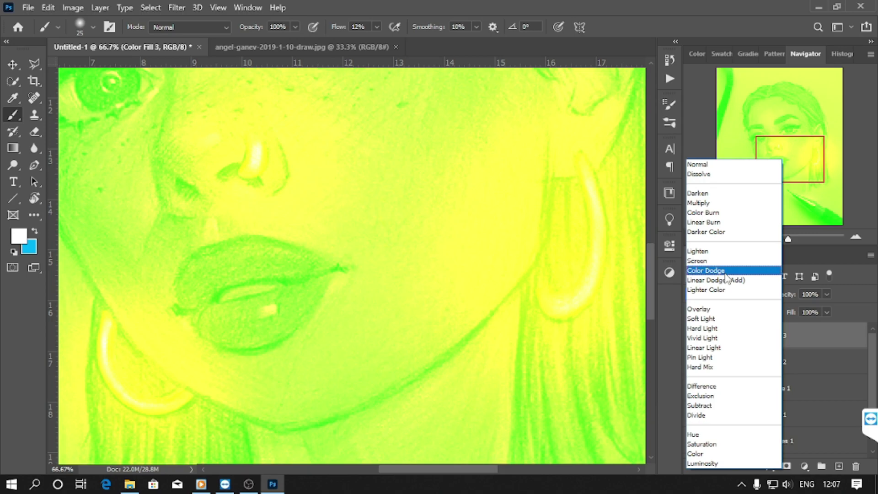
pyautogui.click(716, 280)
pyautogui.click(743, 336)
pyautogui.hotkey('ctrl', 'i')
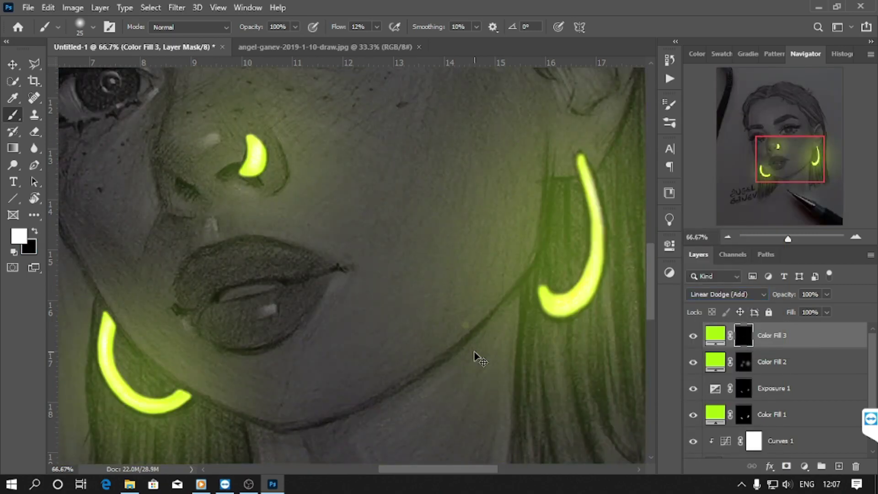
# Paint a glowing stroke along the jawline from the right earring and soften its upper end.
pyautogui.moveTo(518, 257); pyautogui.dragTo(346, 404)
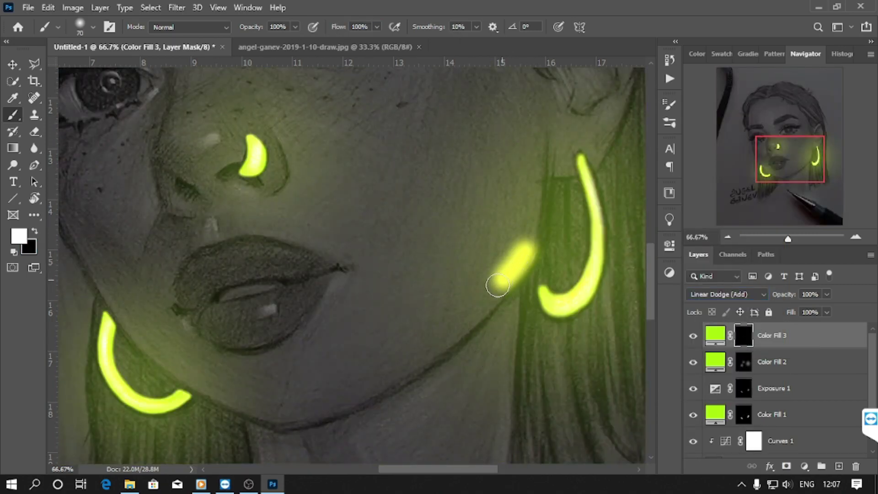
pyautogui.hotkey('ctrl', 'z')
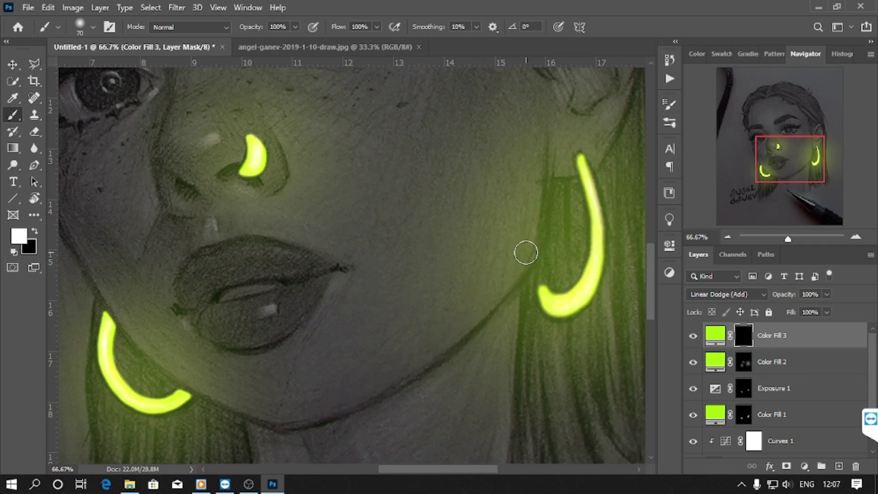
pyautogui.moveTo(494, 293); pyautogui.dragTo(292, 414)
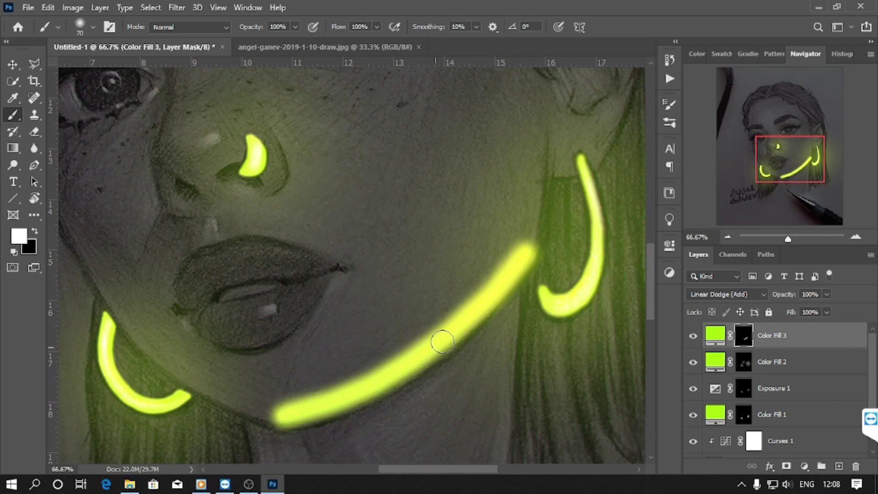
pyautogui.press('e')
pyautogui.moveTo(502, 216)
pyautogui.mouseDown()
pyautogui.moveTo(476, 259)
pyautogui.moveTo(529, 215)
pyautogui.mouseUp()
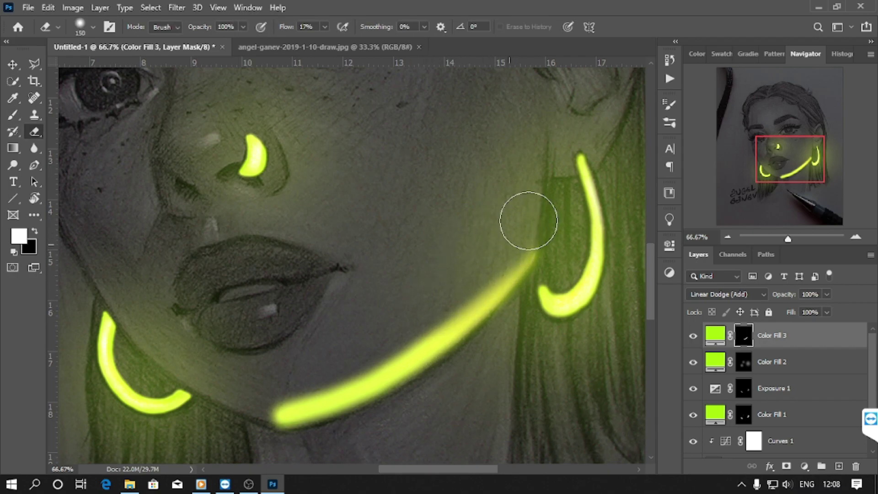
# Try softening the lower end of the jaw glow, then undo it.
pyautogui.moveTo(274, 406)
pyautogui.mouseDown()
pyautogui.moveTo(281, 391)
pyautogui.moveTo(375, 339)
pyautogui.moveTo(487, 254)
pyautogui.moveTo(297, 386)
pyautogui.moveTo(304, 409)
pyautogui.moveTo(266, 398)
pyautogui.mouseUp()
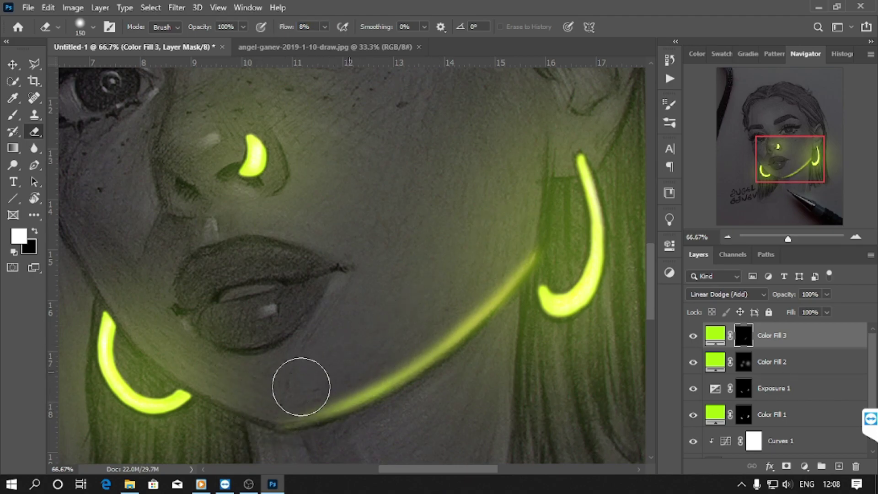
pyautogui.scroll(-2, 558, 407)
pyautogui.scroll(-1, 559, 408)
pyautogui.scroll(-1, 558, 407)
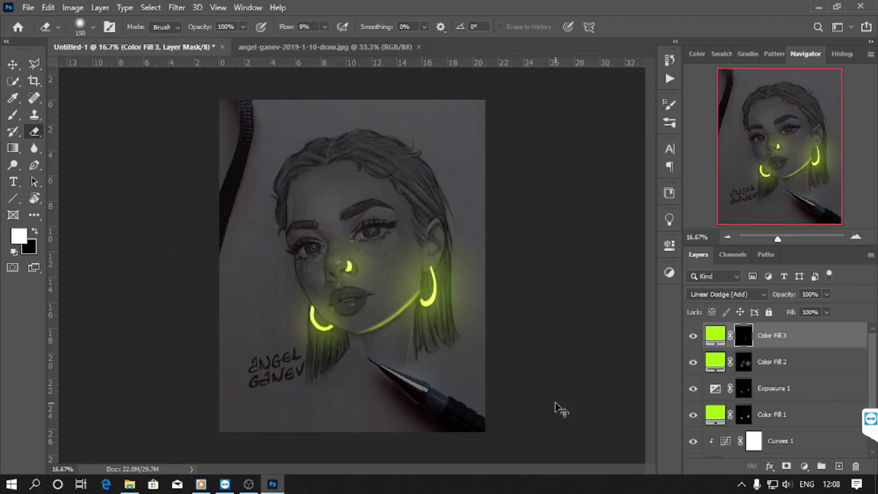
pyautogui.scroll(1, 557, 407)
pyautogui.scroll(2, 557, 407)
pyautogui.hotkey('ctrl', 'z')
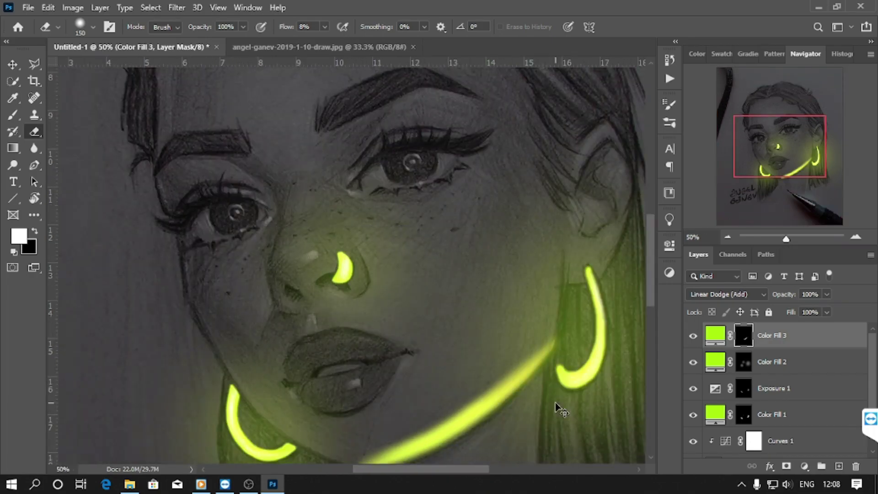
pyautogui.hotkey('ctrl', 'z')
pyautogui.press('b')
# Paint the glow wider up the cheek, erase its upper bulge and taper the lower end.
pyautogui.scroll(-1, 503, 330)
pyautogui.moveTo(508, 334)
pyautogui.mouseDown()
pyautogui.moveTo(557, 208)
pyautogui.moveTo(555, 186)
pyautogui.moveTo(439, 366)
pyautogui.moveTo(523, 290)
pyautogui.moveTo(434, 383)
pyautogui.moveTo(419, 366)
pyautogui.moveTo(544, 183)
pyautogui.mouseUp()
pyautogui.moveTo(469, 302); pyautogui.dragTo(489, 313)
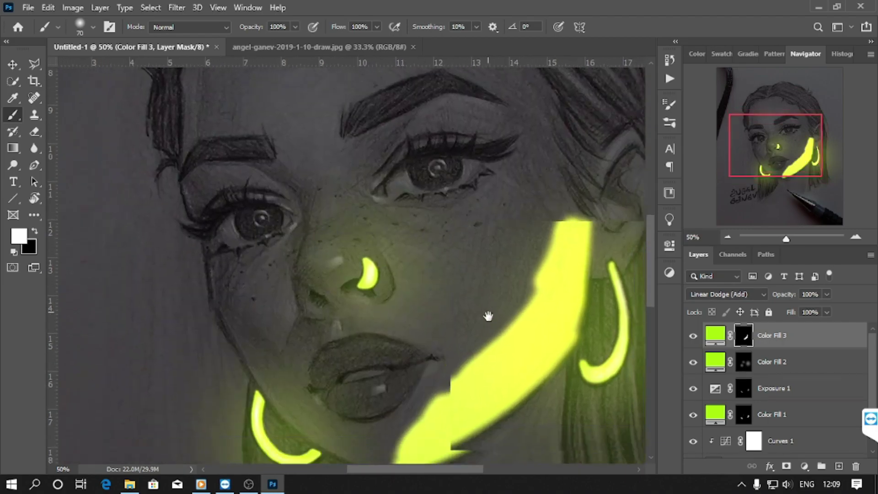
pyautogui.press('e')
pyautogui.moveTo(500, 269)
pyautogui.mouseDown()
pyautogui.moveTo(505, 216)
pyautogui.moveTo(541, 187)
pyautogui.moveTo(508, 255)
pyautogui.mouseUp()
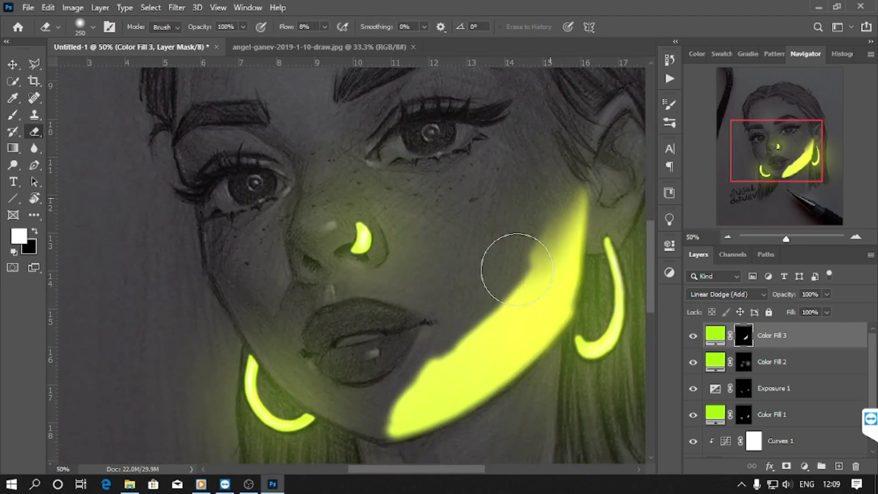
pyautogui.press(']')
pyautogui.press(']')
pyautogui.press(']')
pyautogui.press('[')
pyautogui.press('[')
pyautogui.moveTo(552, 202)
pyautogui.mouseDown()
pyautogui.moveTo(333, 372)
pyautogui.moveTo(382, 402)
pyautogui.moveTo(392, 419)
pyautogui.mouseUp()
# Fade the glow across the cheek with a larger eraser and reframe the face.
pyautogui.press(']')
pyautogui.moveTo(486, 281)
pyautogui.mouseDown()
pyautogui.moveTo(467, 314)
pyautogui.moveTo(451, 294)
pyautogui.moveTo(535, 204)
pyautogui.mouseUp()
pyautogui.press(']')
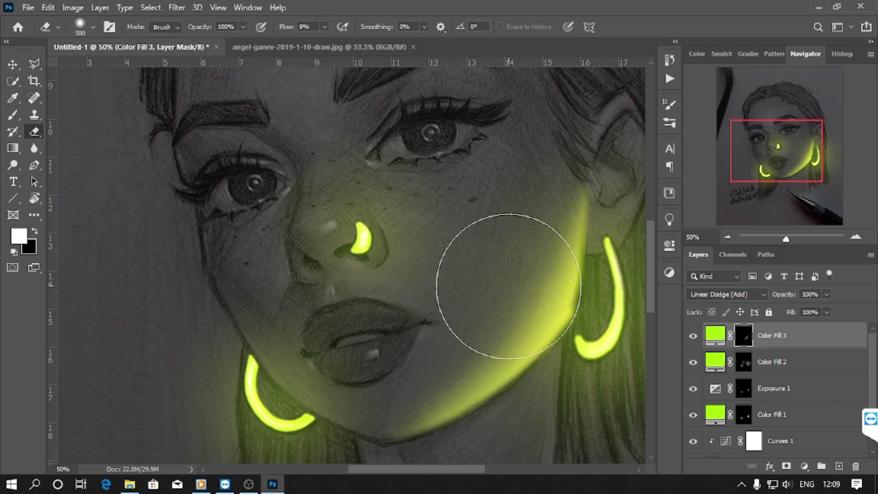
pyautogui.moveTo(489, 240)
pyautogui.mouseDown()
pyautogui.moveTo(466, 249)
pyautogui.moveTo(418, 320)
pyautogui.mouseUp()
pyautogui.hotkey('ctrl', '-')
pyautogui.hotkey('ctrl', '-')
pyautogui.hotkey('ctrl', '-')
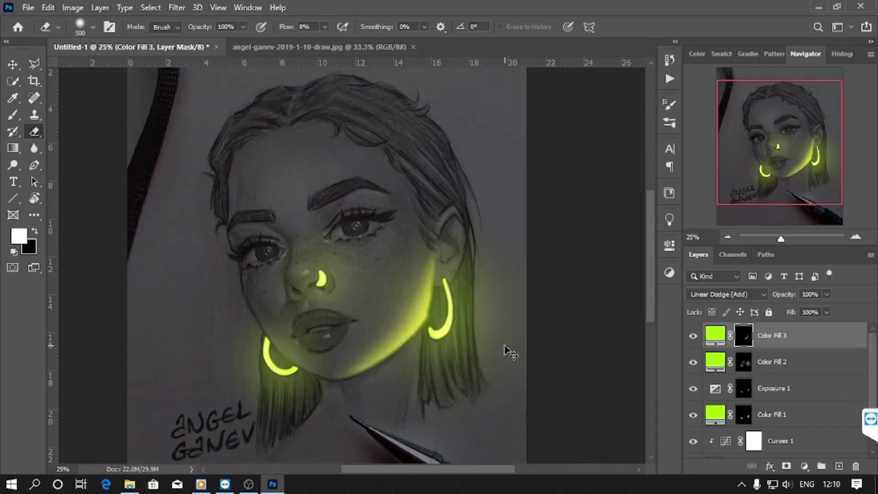
pyautogui.hotkey('ctrl', '+')
pyautogui.hotkey('ctrl', '+')
pyautogui.hotkey('ctrl', '+')
pyautogui.moveTo(499, 323); pyautogui.dragTo(549, 265)
# Split Color Fill 3's Blend If Underlying Layer at 181 so the glow fades over dark areas.
pyautogui.doubleClick(824, 335)
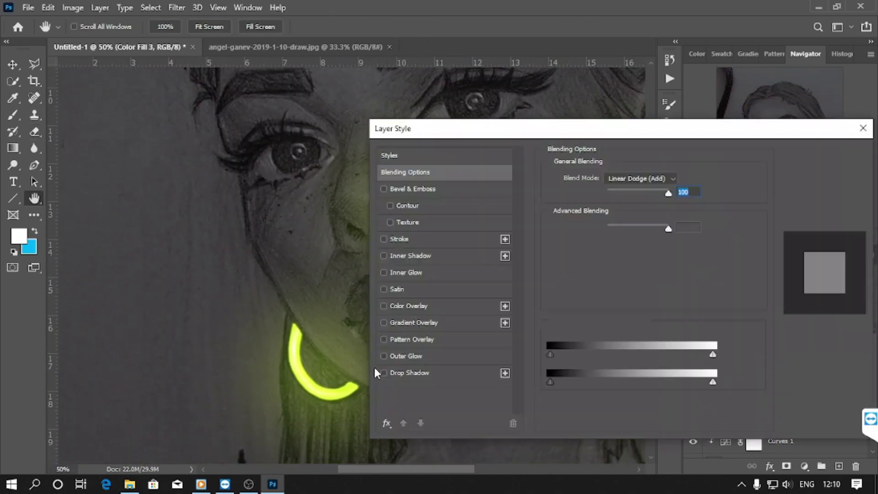
pyautogui.moveTo(555, 381); pyautogui.dragTo(668, 372)
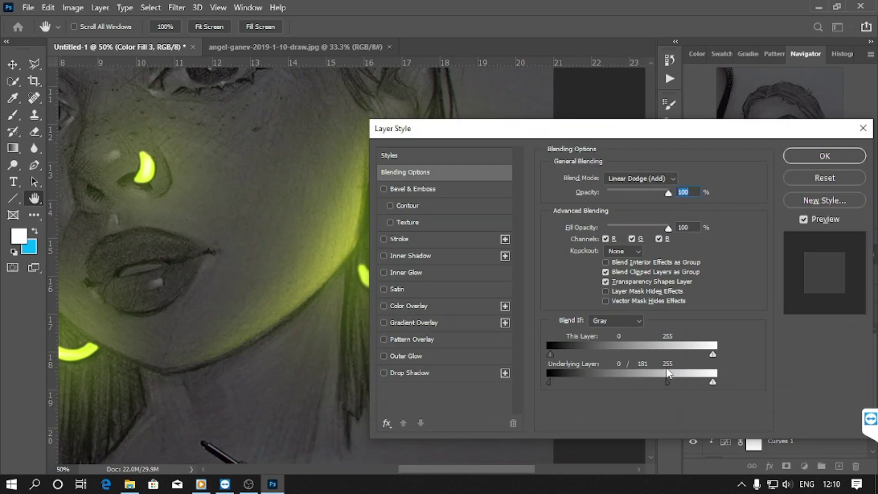
pyautogui.press('Return')
pyautogui.press('e')
pyautogui.moveTo(471, 343)
pyautogui.mouseDown()
pyautogui.moveTo(570, 373)
pyautogui.moveTo(611, 402)
pyautogui.moveTo(572, 412)
pyautogui.mouseUp()
pyautogui.hotkey('ctrl', '\\')
pyautogui.hotkey('ctrl', '+')
# Paint a wide glow from the left earring to the chin and soften it with the eraser.
pyautogui.scroll(-3, 347, 260)
pyautogui.press('[')
pyautogui.press('[')
pyautogui.press('[')
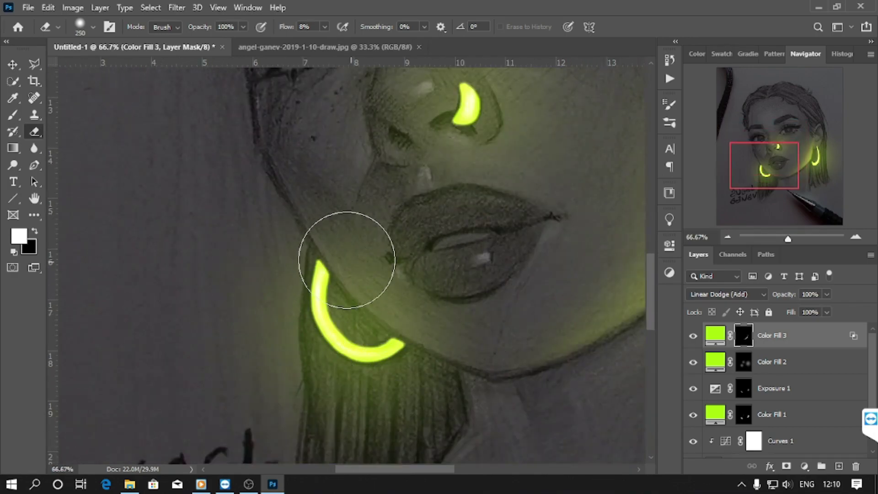
pyautogui.press('b')
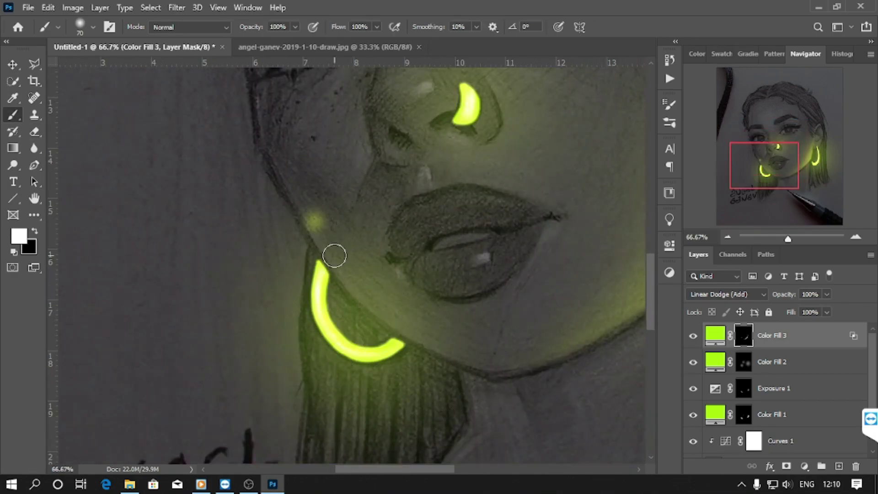
pyautogui.moveTo(313, 222); pyautogui.dragTo(493, 361)
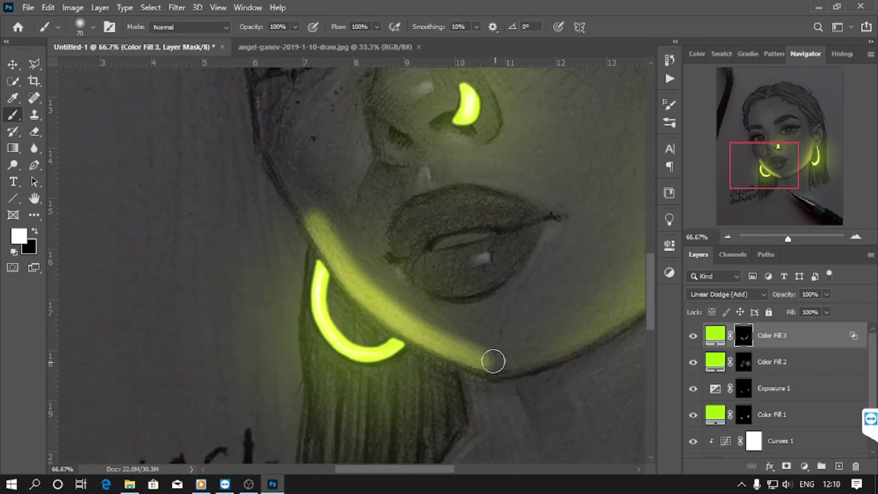
pyautogui.moveTo(311, 213); pyautogui.dragTo(492, 354)
pyautogui.press('e')
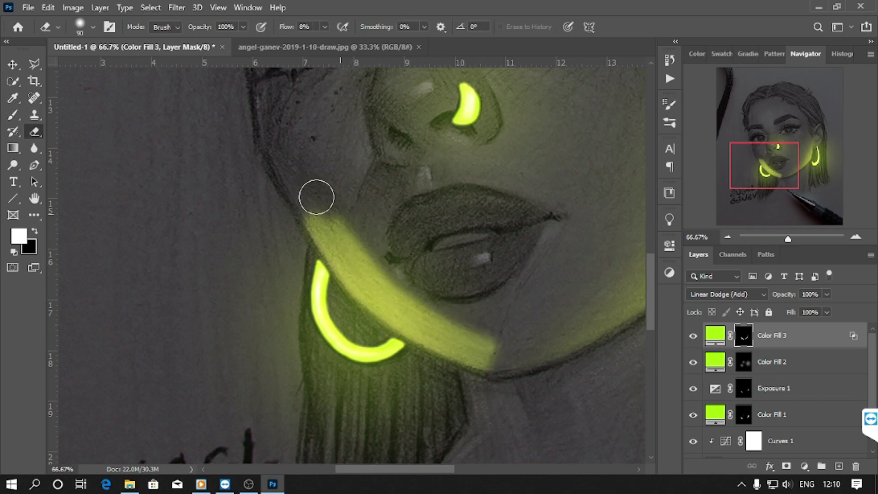
pyautogui.press(']')
pyautogui.press(']')
pyautogui.press(']')
pyautogui.moveTo(317, 197)
pyautogui.mouseDown()
pyautogui.moveTo(362, 220)
pyautogui.moveTo(339, 235)
pyautogui.moveTo(480, 337)
pyautogui.moveTo(491, 335)
pyautogui.mouseUp()
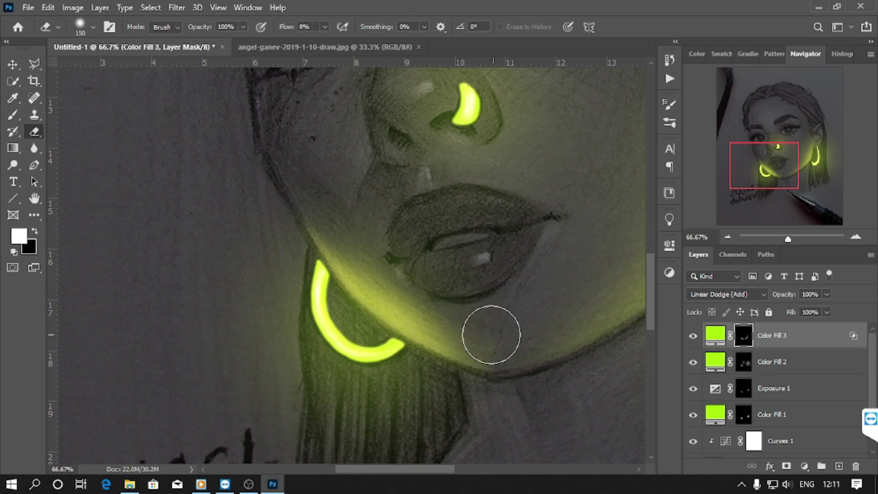
# Add another glow stroke down the jawline toward the earring and soften it.
pyautogui.moveTo(503, 380)
pyautogui.mouseDown()
pyautogui.moveTo(440, 317)
pyautogui.moveTo(362, 359)
pyautogui.moveTo(466, 382)
pyautogui.mouseUp()
pyautogui.press('b')
pyautogui.moveTo(265, 256); pyautogui.dragTo(327, 355)
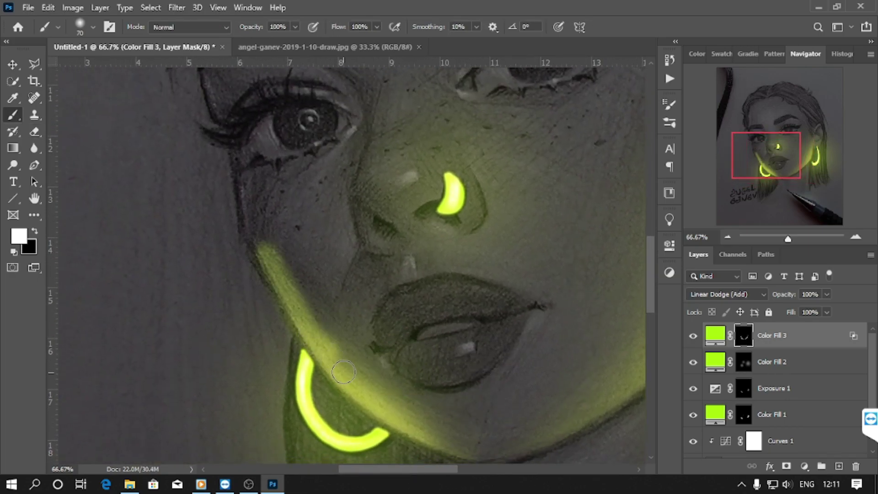
pyautogui.press('e')
pyautogui.moveTo(298, 273)
pyautogui.mouseDown()
pyautogui.moveTo(349, 326)
pyautogui.moveTo(333, 249)
pyautogui.moveTo(309, 241)
pyautogui.mouseUp()
pyautogui.press('b')
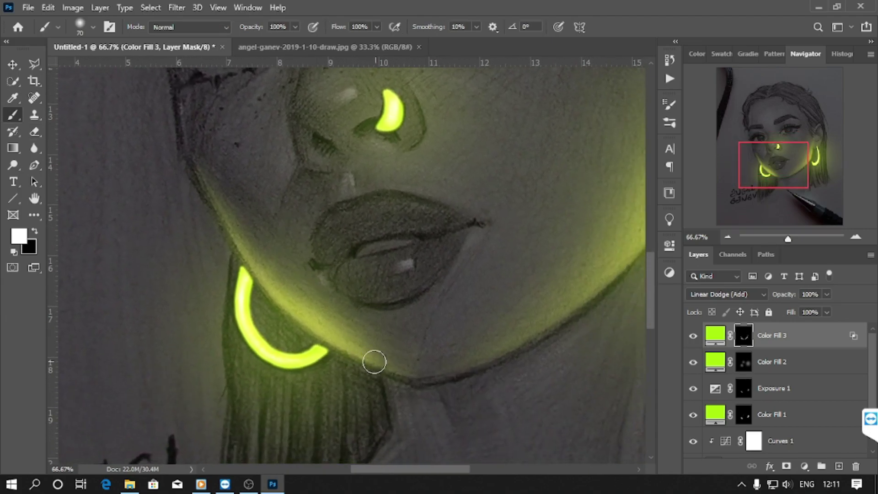
pyautogui.press('e')
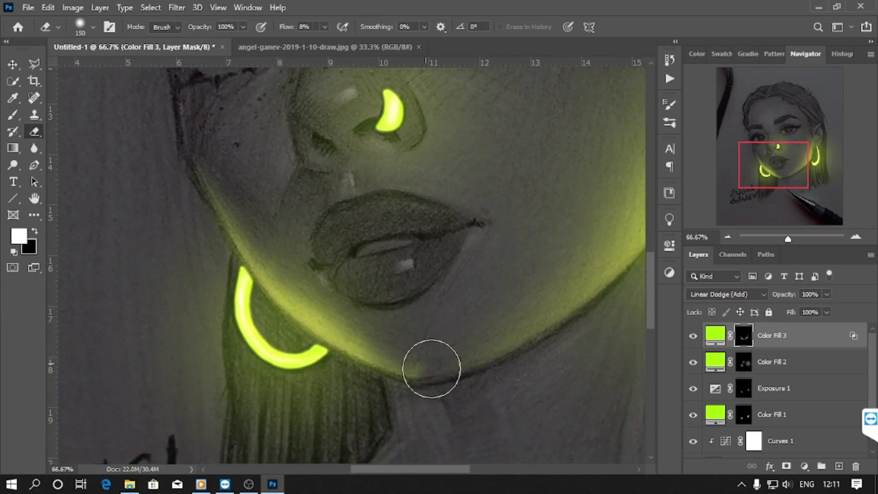
pyautogui.moveTo(378, 289); pyautogui.dragTo(418, 378)
pyautogui.scroll(1, 419, 374)
pyautogui.press('b')
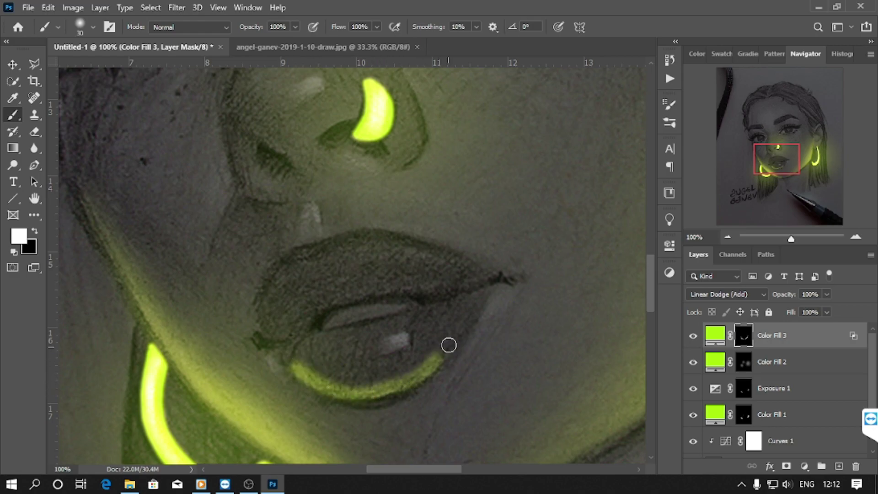
# Paint lime glow across the upper and lower lips and near the lip corner.
pyautogui.press('e')
pyautogui.moveTo(456, 343); pyautogui.dragTo(408, 333)
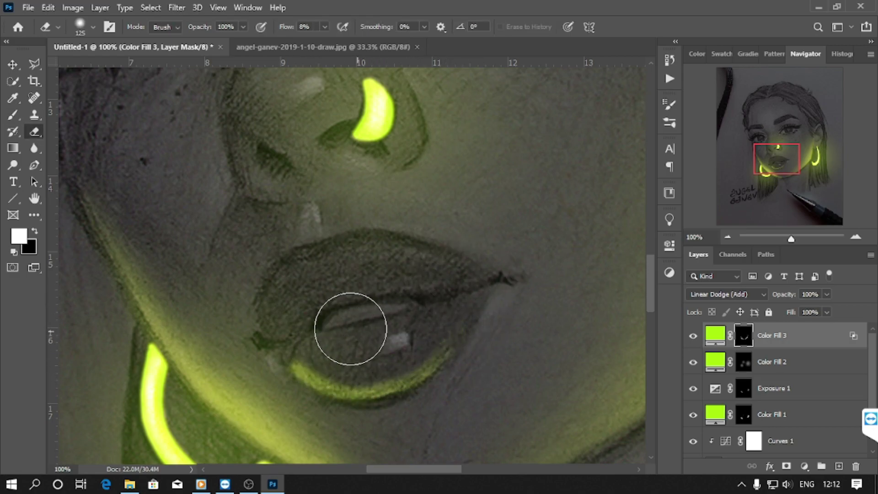
pyautogui.press('b')
pyautogui.moveTo(268, 332); pyautogui.dragTo(265, 318)
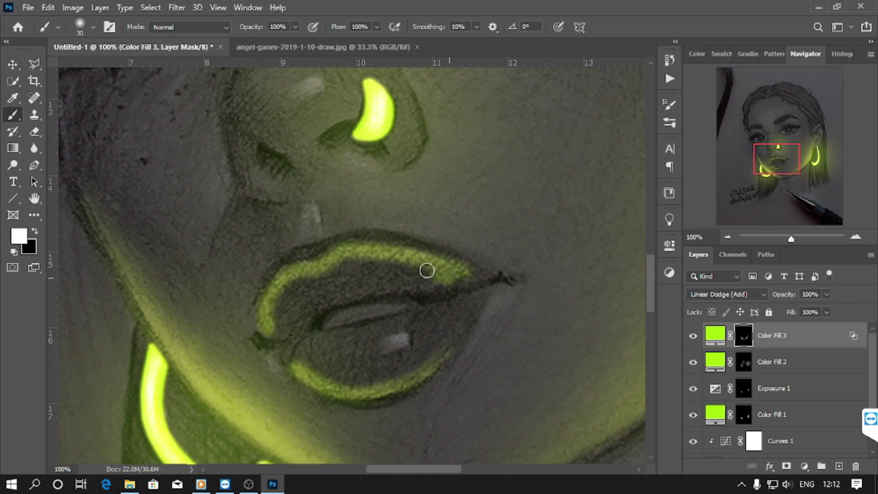
pyautogui.moveTo(426, 271)
pyautogui.mouseDown()
pyautogui.moveTo(276, 310)
pyautogui.moveTo(300, 310)
pyautogui.moveTo(366, 272)
pyautogui.mouseUp()
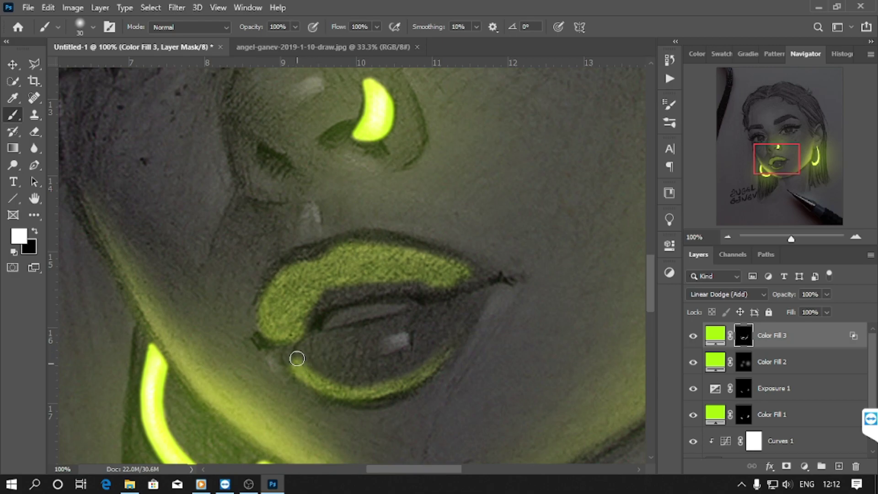
pyautogui.moveTo(297, 359)
pyautogui.mouseDown()
pyautogui.moveTo(372, 384)
pyautogui.moveTo(435, 353)
pyautogui.mouseUp()
# Fade the upper-lip glow toward the left corner and dim the middle of the lower lip.
pyautogui.press('e')
pyautogui.moveTo(470, 288)
pyautogui.mouseDown()
pyautogui.moveTo(393, 268)
pyautogui.moveTo(316, 280)
pyautogui.mouseUp()
pyautogui.press(']')
pyautogui.press(']')
pyautogui.press(']')
pyautogui.moveTo(437, 273); pyautogui.dragTo(304, 319)
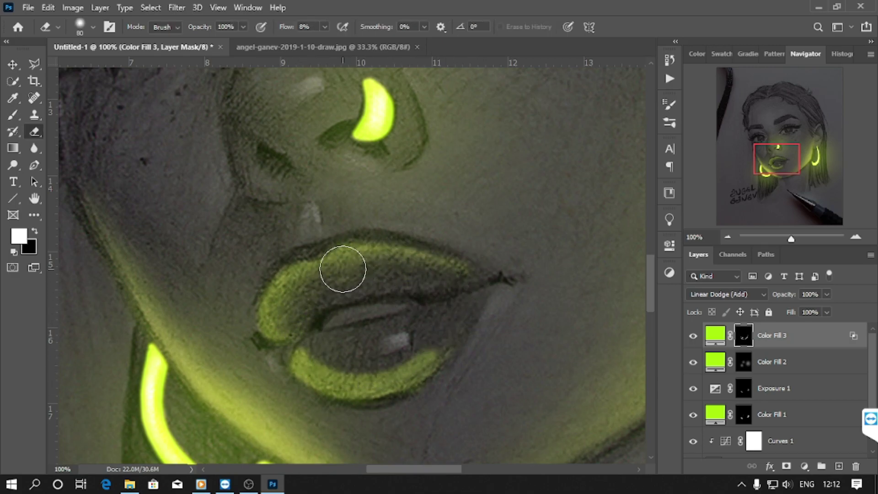
pyautogui.moveTo(342, 269)
pyautogui.mouseDown()
pyautogui.moveTo(286, 304)
pyautogui.moveTo(341, 355)
pyautogui.moveTo(439, 343)
pyautogui.moveTo(363, 369)
pyautogui.mouseUp()
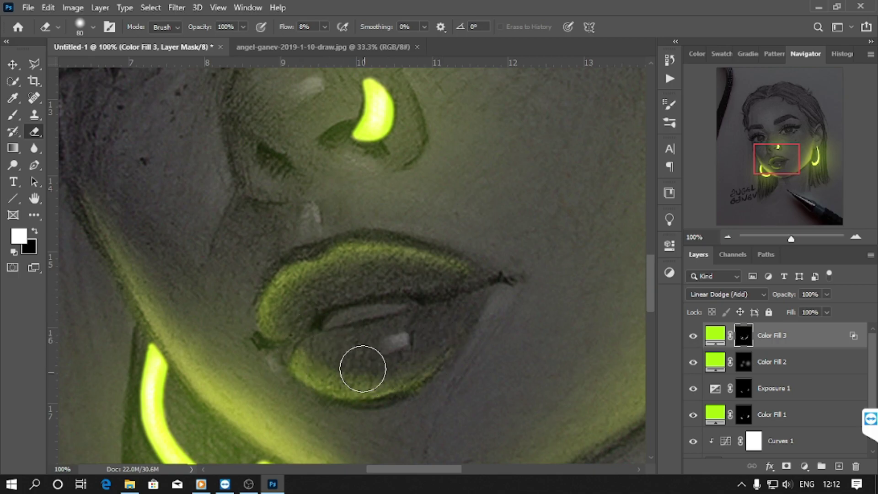
pyautogui.moveTo(493, 360)
pyautogui.mouseDown()
pyautogui.moveTo(327, 370)
pyautogui.moveTo(472, 345)
pyautogui.moveTo(492, 397)
pyautogui.mouseUp()
# Paint lime glow up the left side of the nose on the Color Fill 3 mask, fading its top.
pyautogui.press('b')
pyautogui.moveTo(387, 264); pyautogui.dragTo(363, 270)
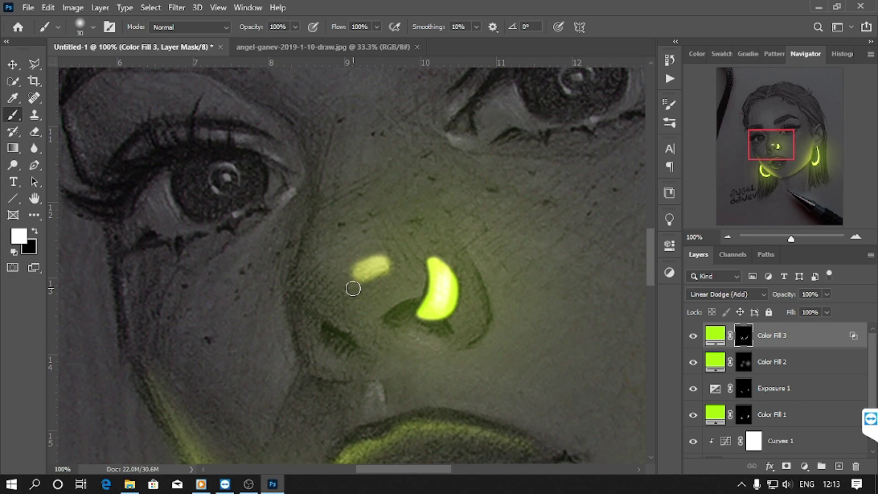
pyautogui.moveTo(382, 322)
pyautogui.mouseDown()
pyautogui.moveTo(347, 285)
pyautogui.moveTo(353, 309)
pyautogui.moveTo(337, 278)
pyautogui.moveTo(368, 312)
pyautogui.moveTo(382, 303)
pyautogui.mouseUp()
pyautogui.press('e')
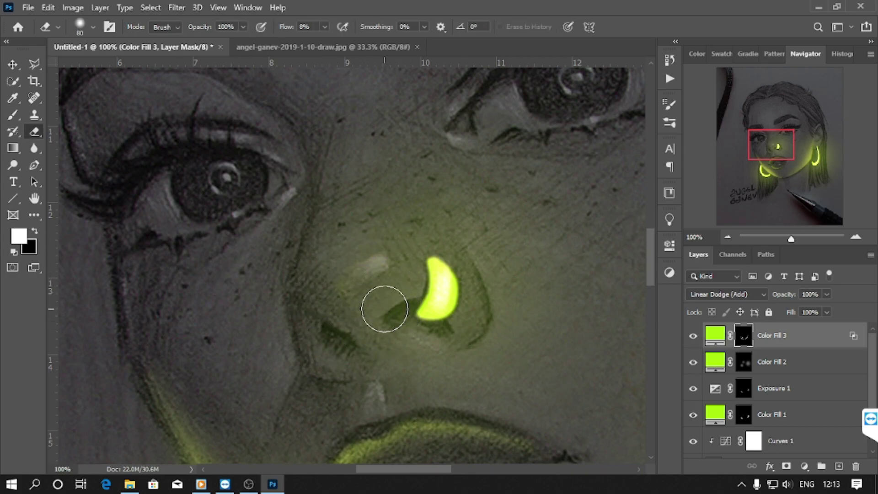
pyautogui.press('b')
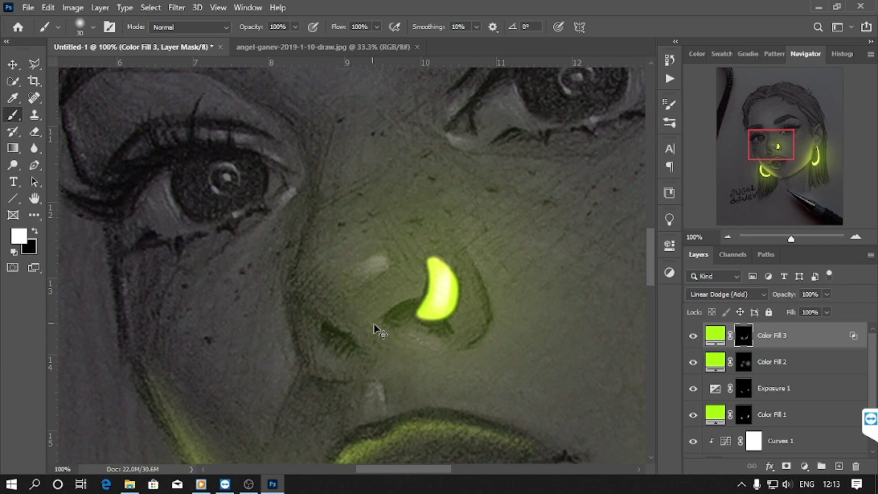
pyautogui.moveTo(386, 337); pyautogui.dragTo(321, 273)
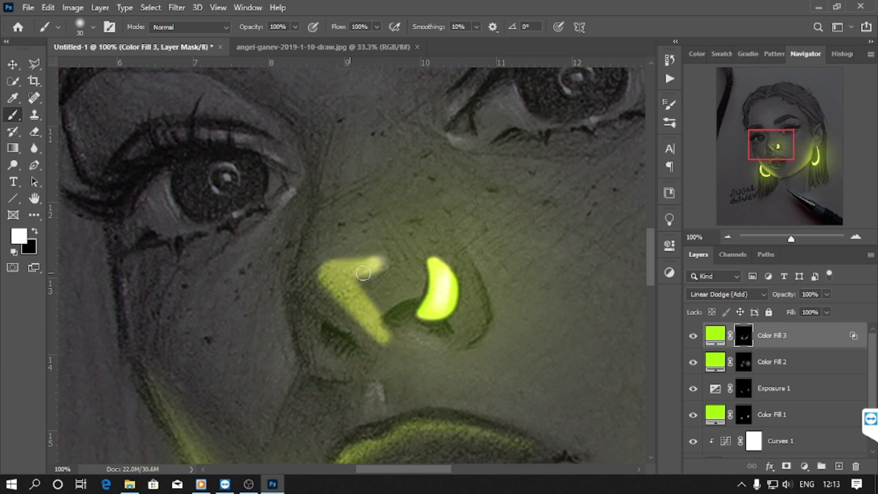
pyautogui.press('e')
pyautogui.moveTo(392, 251); pyautogui.dragTo(411, 354)
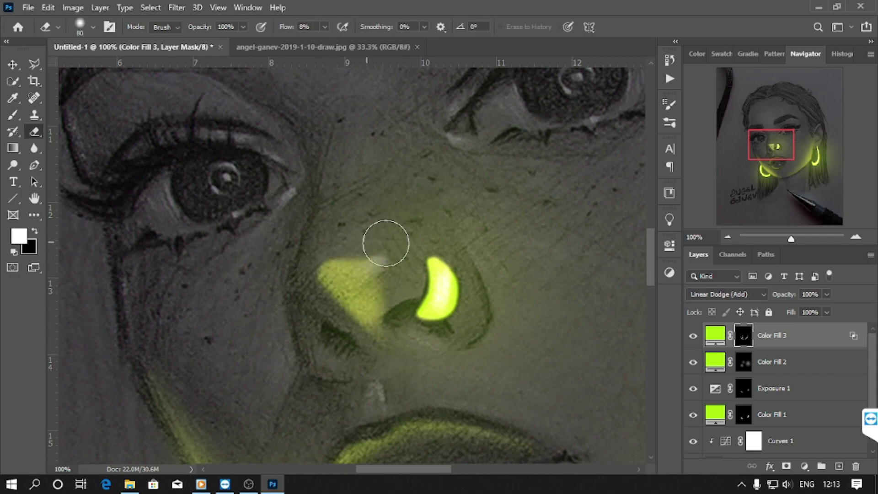
# Paint bright glow under the nose and around the nostril, then erase the stray lower glow.
pyautogui.hotkey('ctrl', '-')
pyautogui.hotkey('ctrl', '-')
pyautogui.hotkey('ctrl', '-')
pyautogui.hotkey('ctrl', '-')
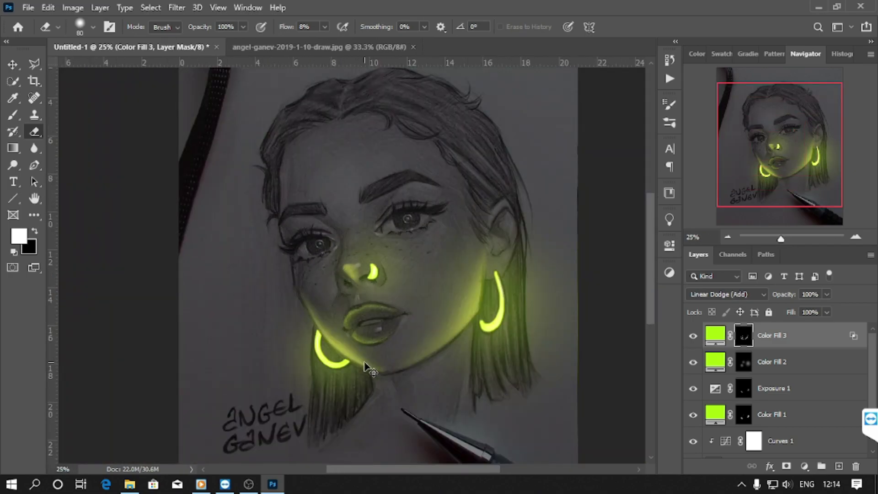
pyautogui.hotkey('ctrl', '-')
pyautogui.hotkey('ctrl', '+')
pyautogui.hotkey('ctrl', '+')
pyautogui.hotkey('ctrl', '+')
pyautogui.hotkey('ctrl', '+')
pyautogui.hotkey('ctrl', '+')
pyautogui.hotkey('ctrl', '+')
pyautogui.hscroll(-3, 275, 196)
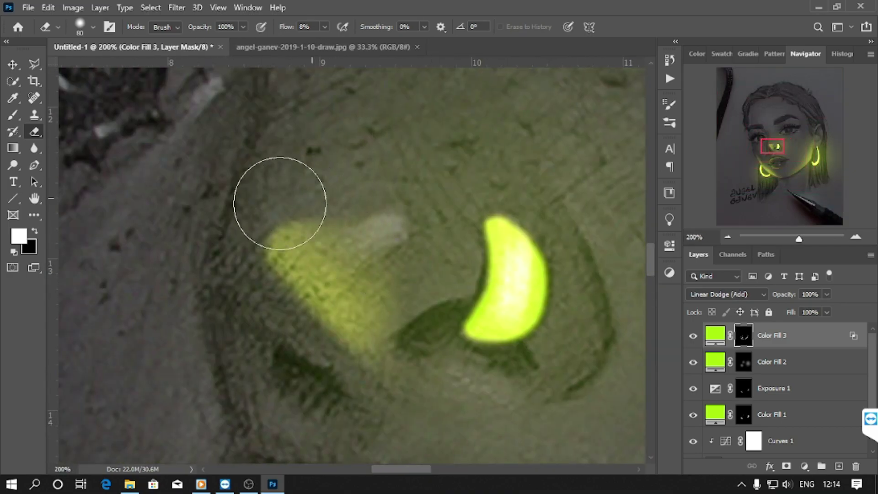
pyautogui.hotkey('ctrl', '-')
pyautogui.hotkey('ctrl', '-')
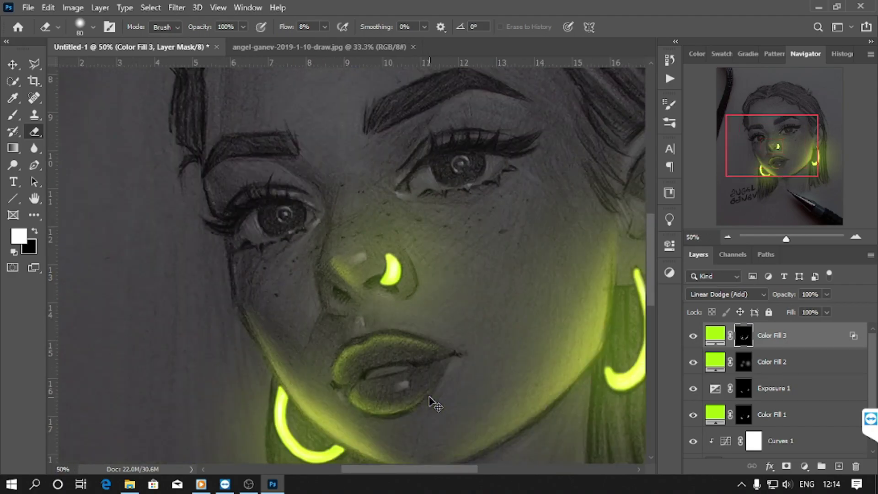
pyautogui.hotkey('ctrl', '+')
pyautogui.press('b')
pyautogui.moveTo(350, 322); pyautogui.dragTo(313, 290)
pyautogui.moveTo(291, 289); pyautogui.dragTo(307, 341)
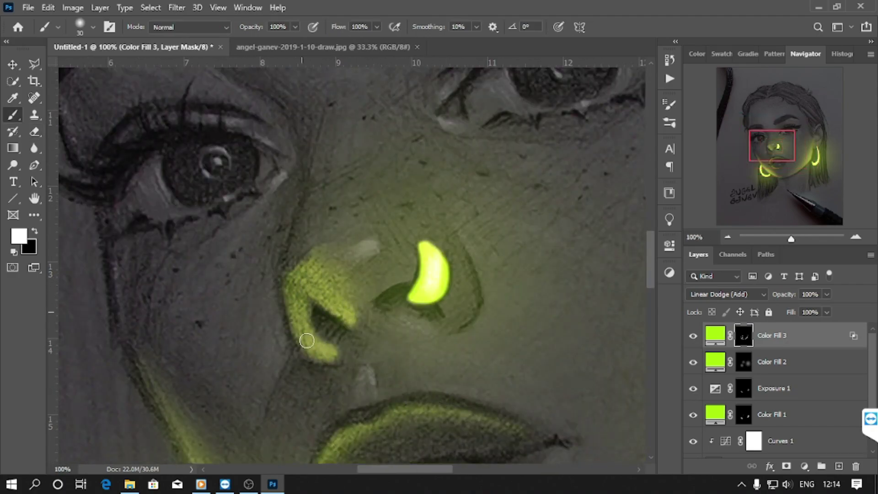
pyautogui.press('e')
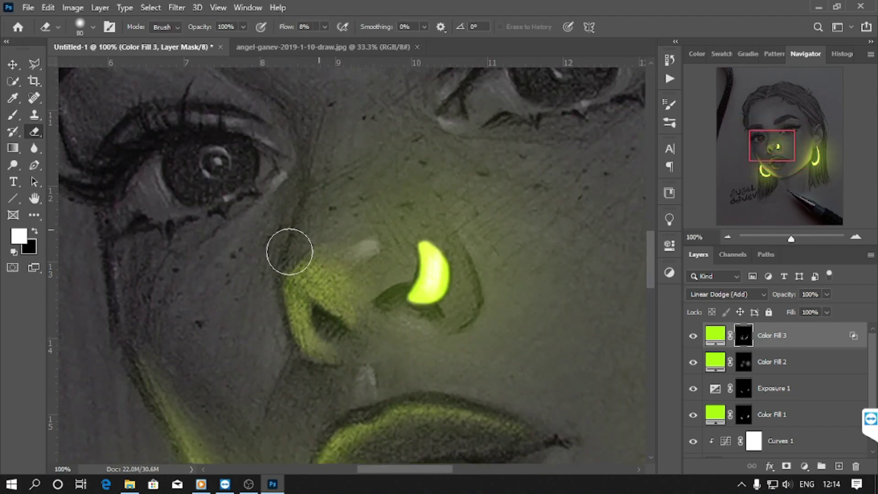
pyautogui.moveTo(288, 251); pyautogui.dragTo(338, 309)
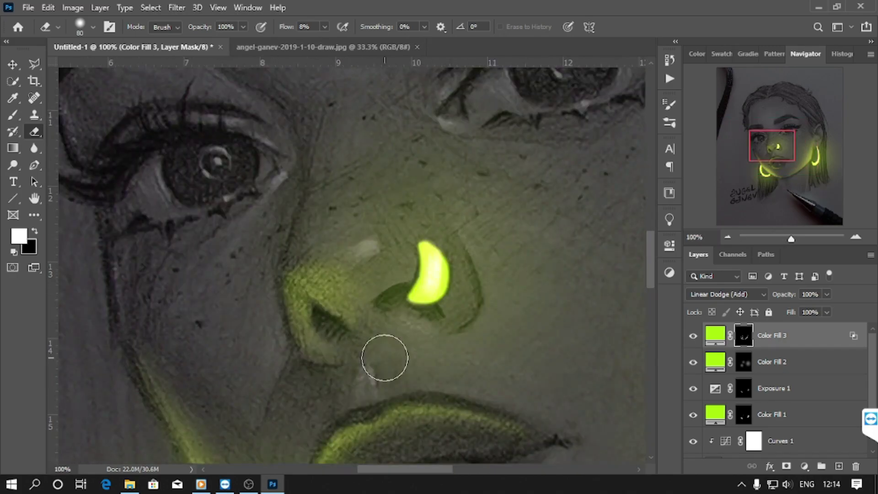
# Fade the stray glow along the lower side of the nose.
pyautogui.press('b')
pyautogui.moveTo(320, 264)
pyautogui.mouseDown()
pyautogui.moveTo(409, 257)
pyautogui.moveTo(339, 275)
pyautogui.moveTo(300, 261)
pyautogui.moveTo(380, 285)
pyautogui.moveTo(308, 296)
pyautogui.mouseUp()
pyautogui.hotkey('ctrl', 'z')
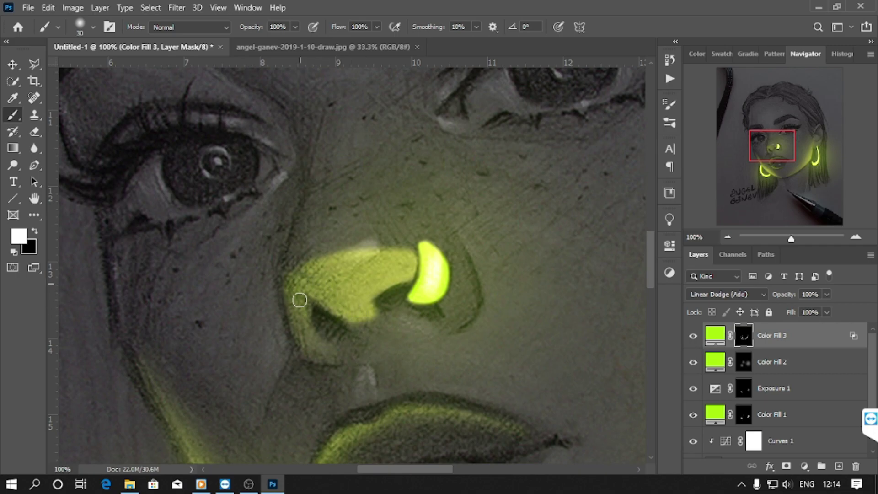
pyautogui.press('e')
pyautogui.moveTo(343, 349)
pyautogui.mouseDown()
pyautogui.moveTo(369, 330)
pyautogui.moveTo(265, 294)
pyautogui.moveTo(394, 240)
pyautogui.moveTo(355, 235)
pyautogui.moveTo(320, 317)
pyautogui.moveTo(421, 349)
pyautogui.mouseUp()
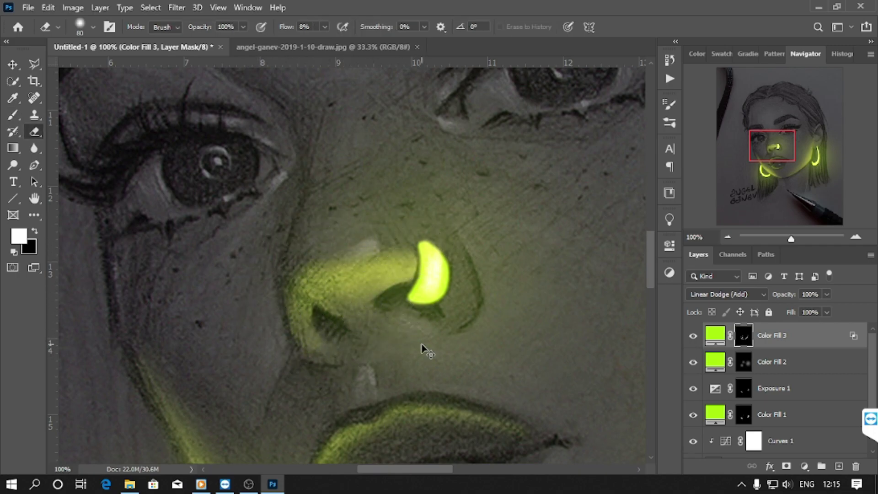
pyautogui.hotkey('ctrl', '-')
pyautogui.hotkey('ctrl', '-')
pyautogui.hotkey('ctrl', '-')
pyautogui.hotkey('ctrl', '+')
pyautogui.hotkey('ctrl', '+')
pyautogui.hotkey('ctrl', '+')
# Brighten the lime glow across the nose bridge.
pyautogui.press('b')
pyautogui.moveTo(320, 265); pyautogui.dragTo(410, 251)
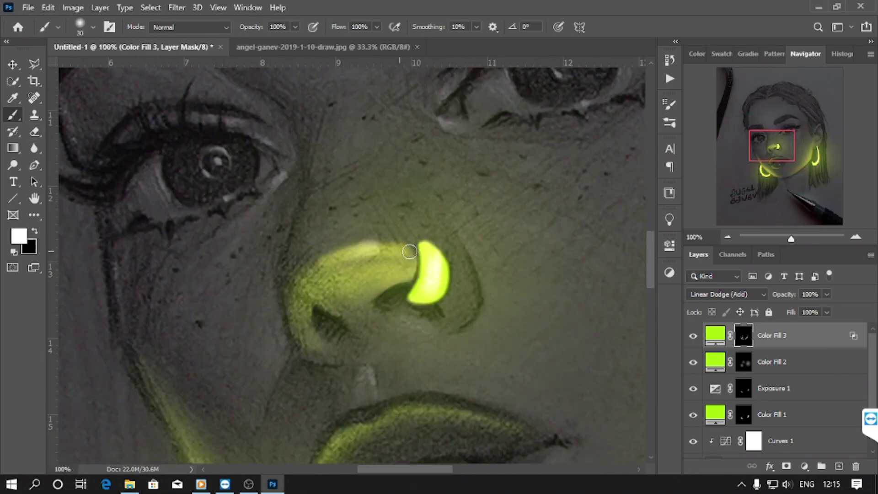
pyautogui.press('e')
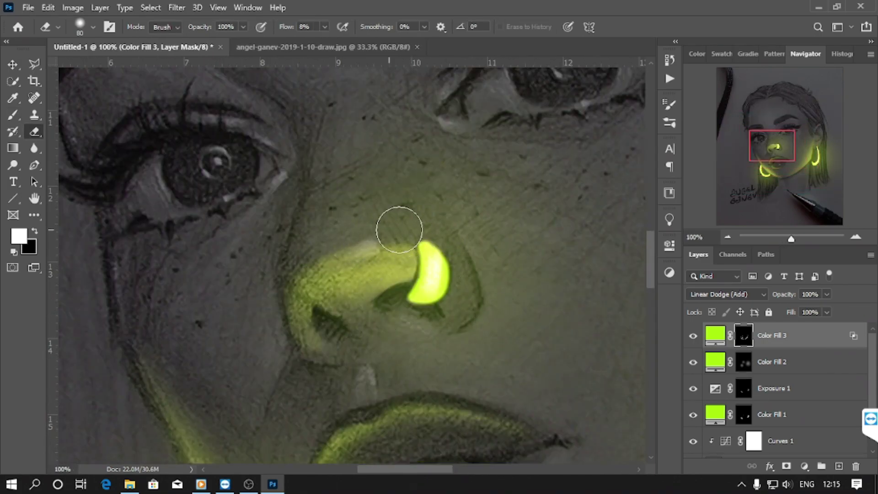
pyautogui.hotkey('ctrl', '-')
pyautogui.hotkey('ctrl', '-')
pyautogui.hotkey('ctrl', '-')
pyautogui.hotkey('ctrl', '+')
pyautogui.hotkey('ctrl', '+')
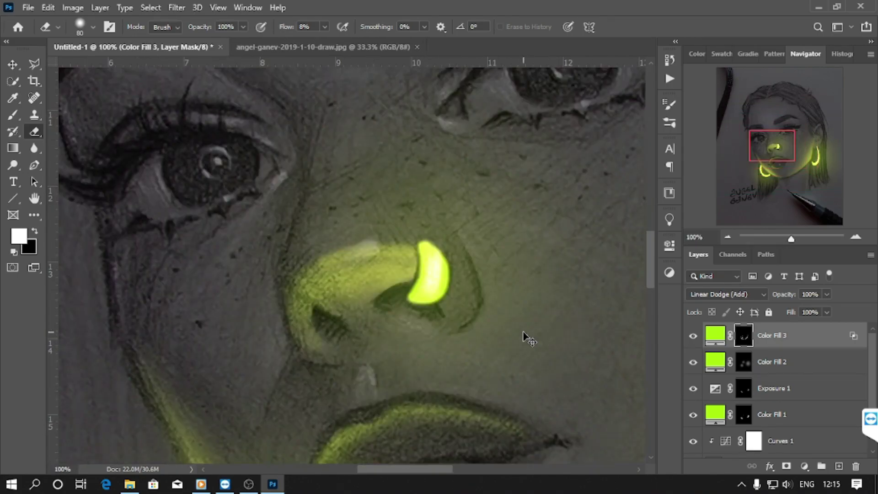
pyautogui.hotkey('ctrl', '+')
pyautogui.press('b')
pyautogui.moveTo(322, 261); pyautogui.dragTo(416, 253)
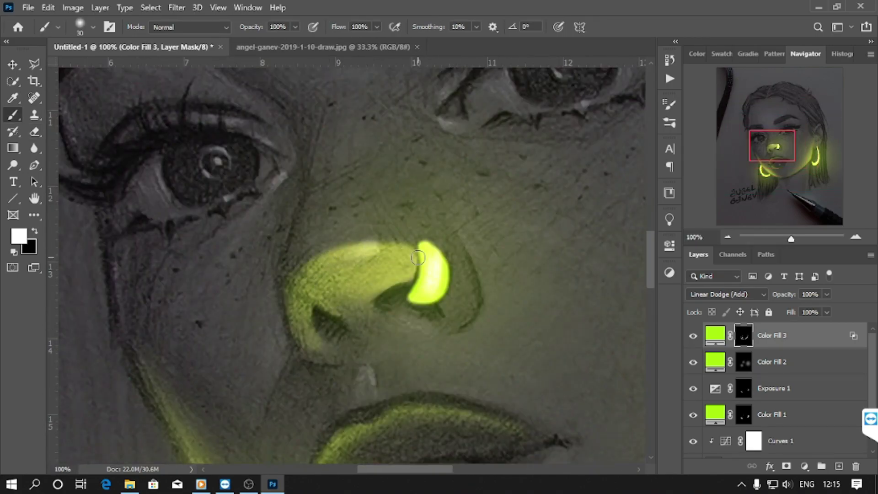
pyautogui.hotkey('ctrl', 'z')
pyautogui.hotkey('ctrl', 'shift', 'z')
pyautogui.press('e')
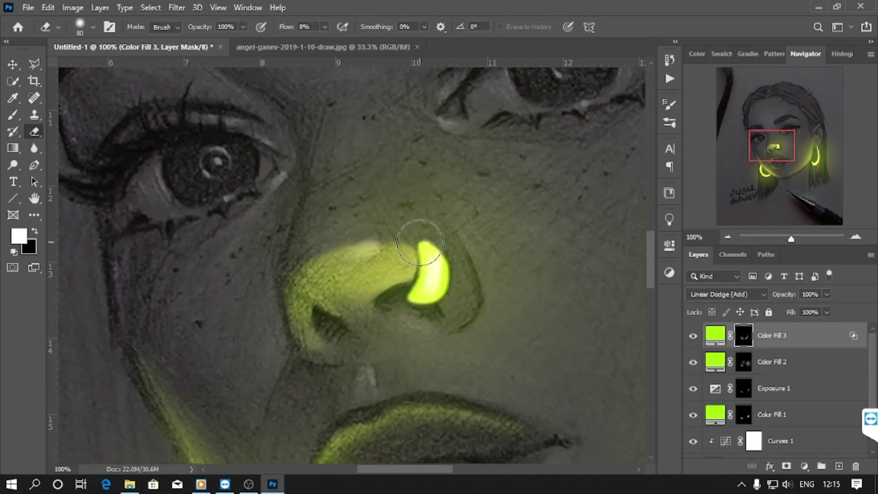
pyautogui.press('b')
# Add glow along the right side of the nose and just below it, then zoom out.
pyautogui.moveTo(446, 327); pyautogui.dragTo(454, 282)
pyautogui.press('e')
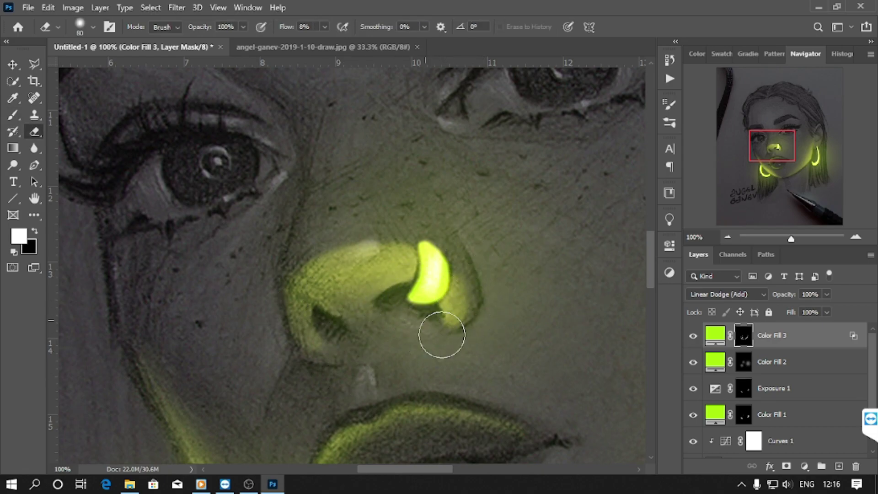
pyautogui.press('b')
pyautogui.moveTo(387, 361)
pyautogui.mouseDown()
pyautogui.moveTo(366, 403)
pyautogui.moveTo(391, 375)
pyautogui.mouseUp()
pyautogui.press('e')
pyautogui.hotkey('ctrl', '-')
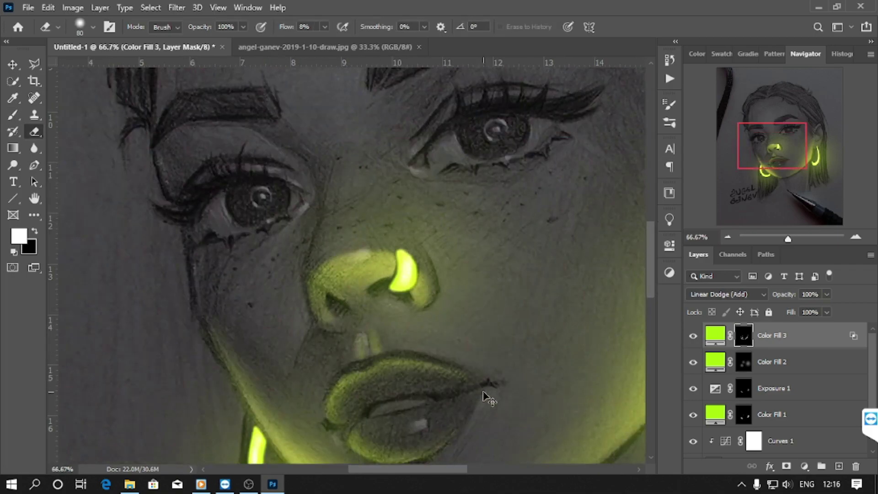
pyautogui.hotkey('ctrl', '+')
pyautogui.hotkey('ctrl', '-')
pyautogui.hotkey('ctrl', '-')
pyautogui.hotkey('ctrl', '-')
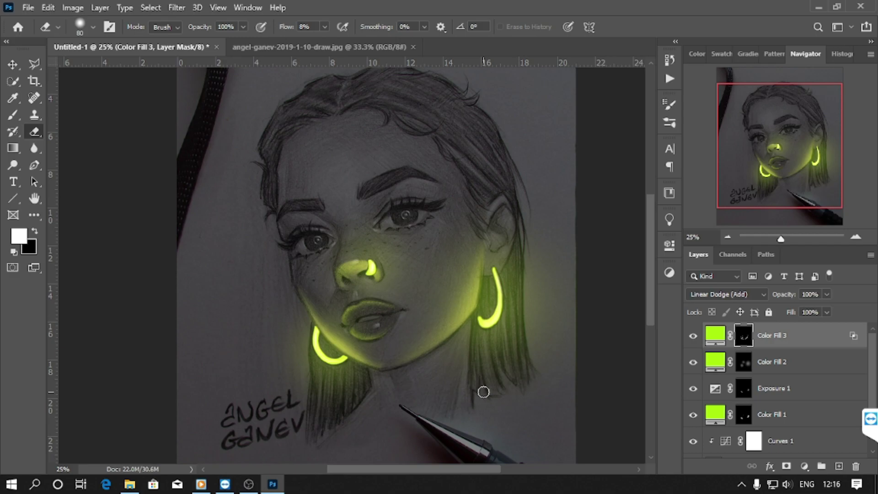
pyautogui.scroll(3, 484, 393)
pyautogui.scroll(2, 484, 398)
pyautogui.hotkey('alt', '[')
pyautogui.hotkey('alt', '[')
pyautogui.scroll(2, 166, 329)
pyautogui.scroll(2, 359, 394)
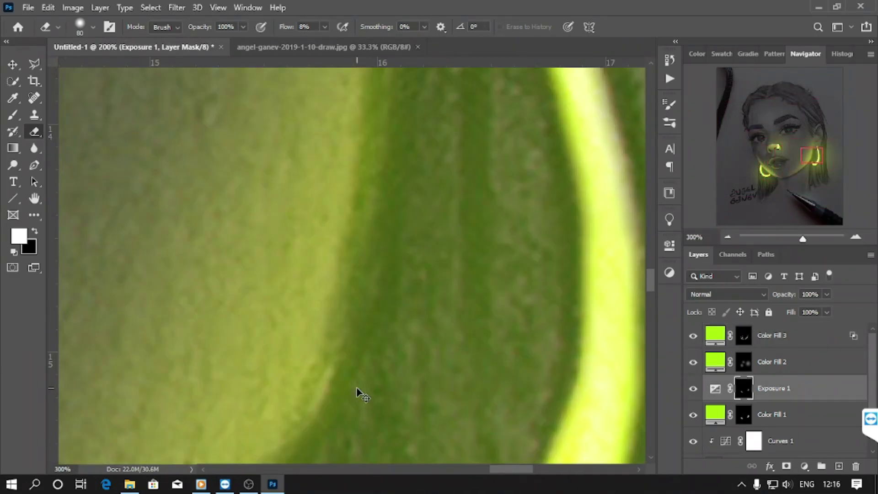
pyautogui.press('b')
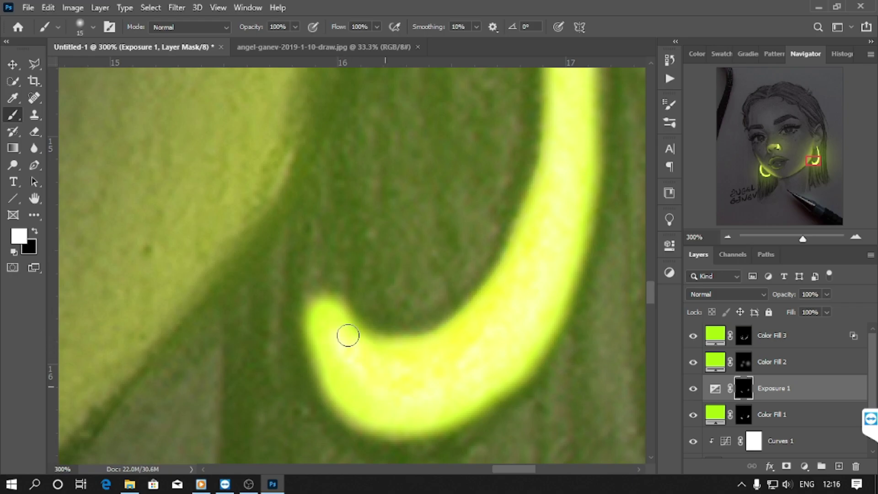
pyautogui.scroll(5, 439, 369)
pyautogui.hscroll(2, 460, 319)
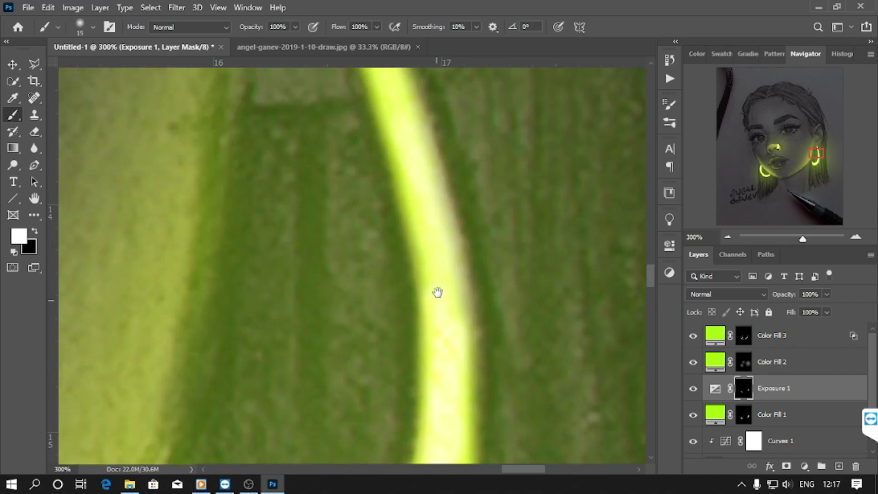
pyautogui.press('[')
pyautogui.press('[')
pyautogui.scroll(-1, 421, 275)
pyautogui.scroll(-2, 451, 411)
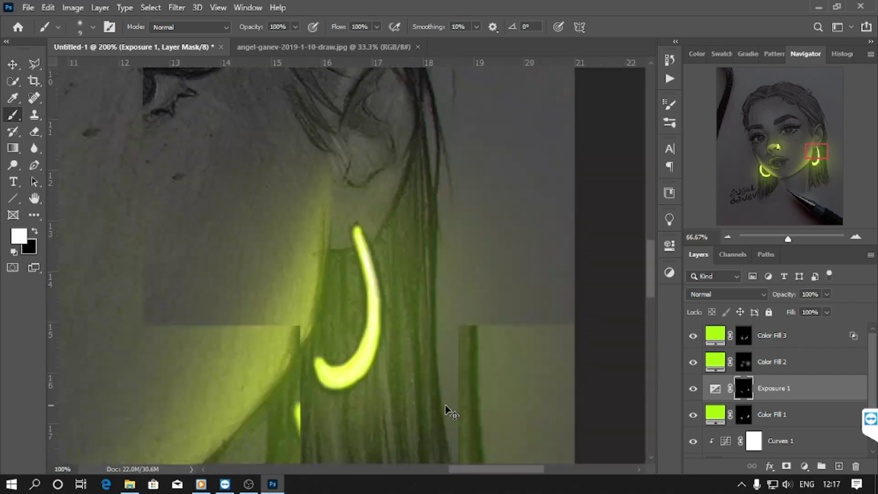
pyautogui.scroll(-3, 450, 412)
pyautogui.scroll(1, 447, 412)
pyautogui.scroll(-1, 464, 390)
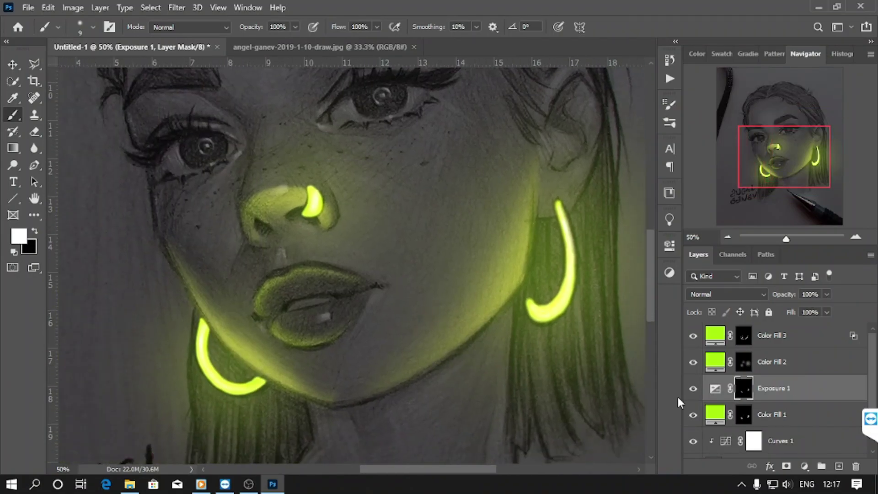
# Rejoin Color Fill 2's Underlying Layer black point at 0, then add an Exposure layer clipped to Color Fill 3.
pyautogui.doubleClick(805, 362)
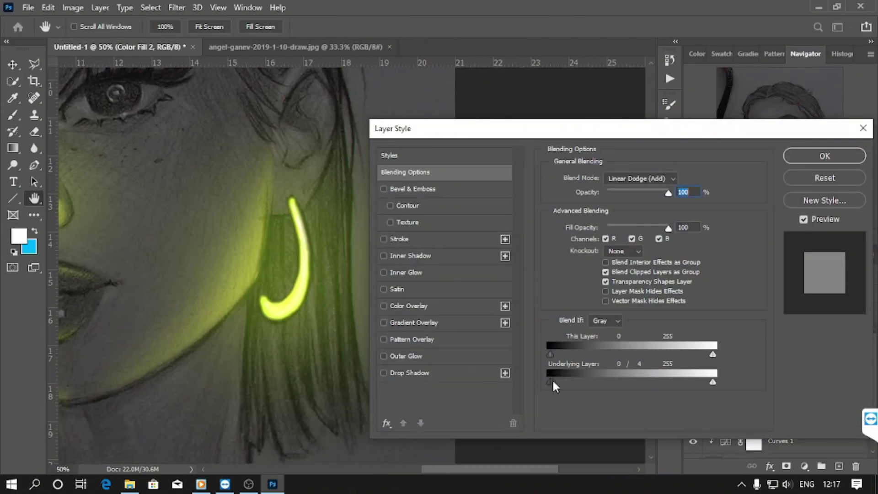
pyautogui.moveTo(553, 381); pyautogui.dragTo(552, 382)
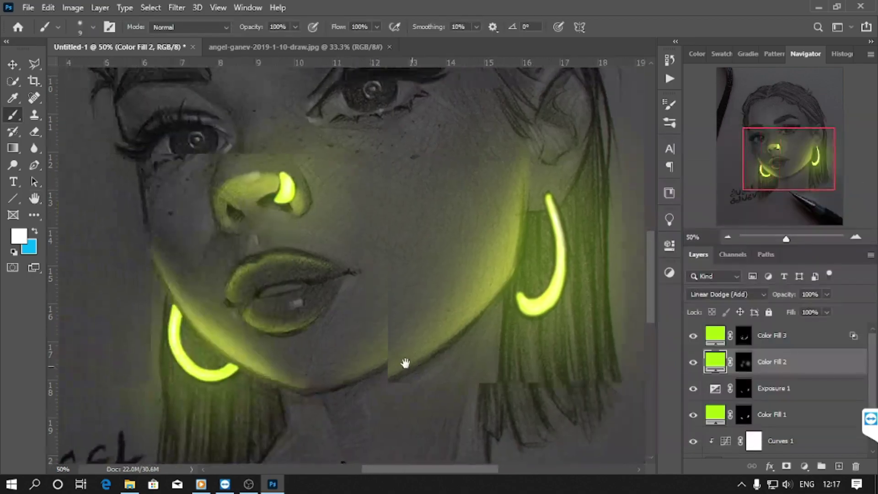
pyautogui.click(669, 272)
pyautogui.click(603, 295)
pyautogui.moveTo(560, 309)
pyautogui.mouseDown()
pyautogui.moveTo(586, 310)
pyautogui.moveTo(522, 309)
pyautogui.moveTo(579, 310)
pyautogui.mouseUp()
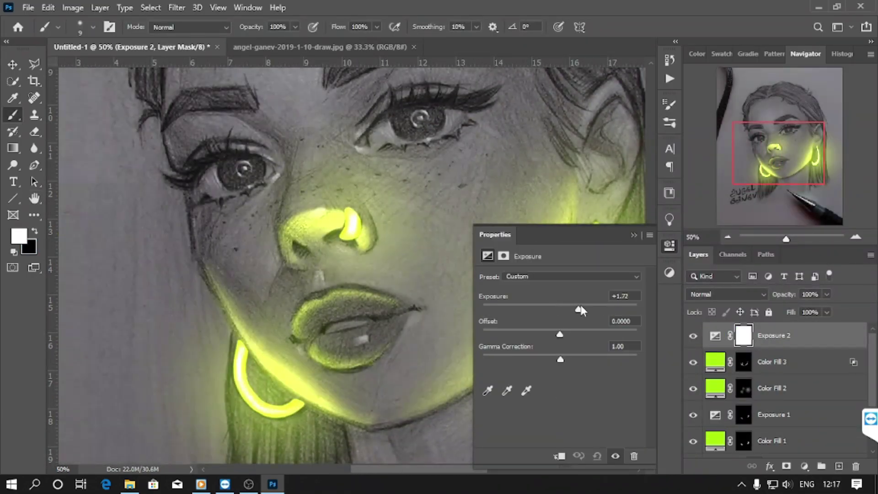
pyautogui.hotkey('ctrl', 'alt', 'g')
# Raise Exposure 2, invert its mask, and fill the loaded Color Fill 3 glow selection with black.
pyautogui.keyDown('alt'); pyautogui.click(726, 350); pyautogui.keyUp('alt')
pyautogui.click(634, 234)
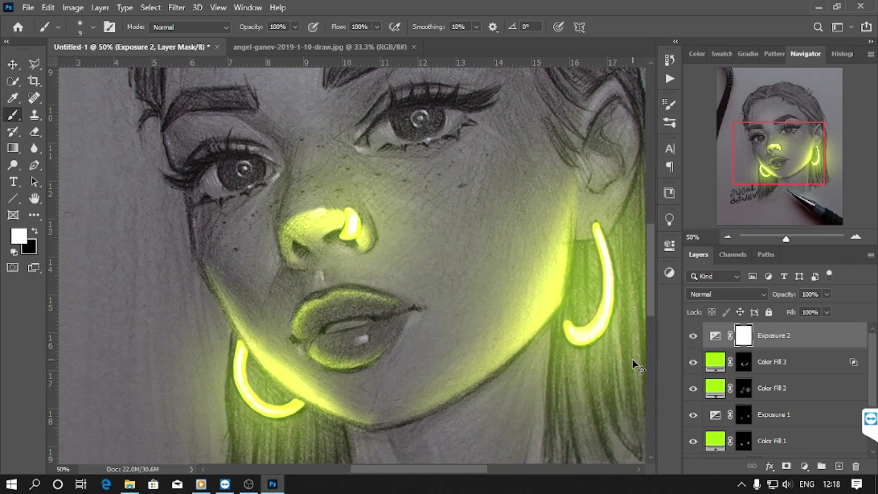
pyautogui.hotkey('ctrl', 'i')
pyautogui.hotkey('ctrl', '+')
pyautogui.hotkey('ctrl', '+')
pyautogui.moveTo(261, 326); pyautogui.dragTo(394, 203)
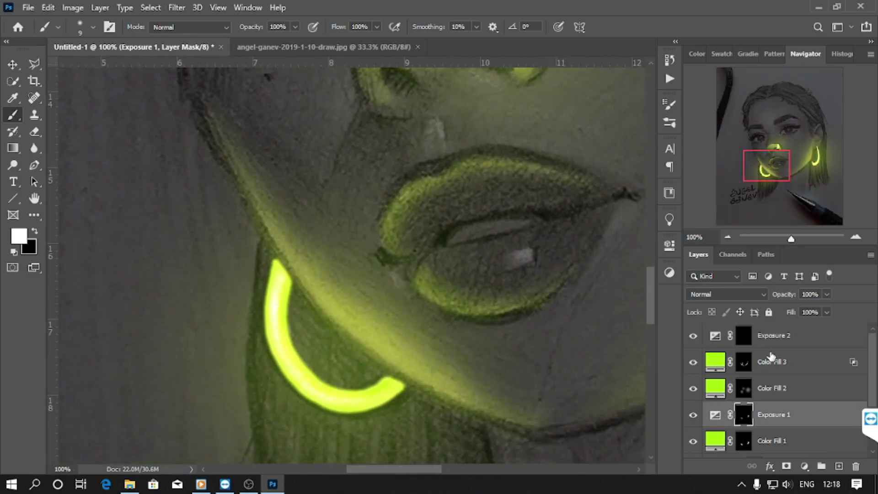
pyautogui.keyDown('ctrl'); pyautogui.click(745, 367); pyautogui.keyUp('ctrl')
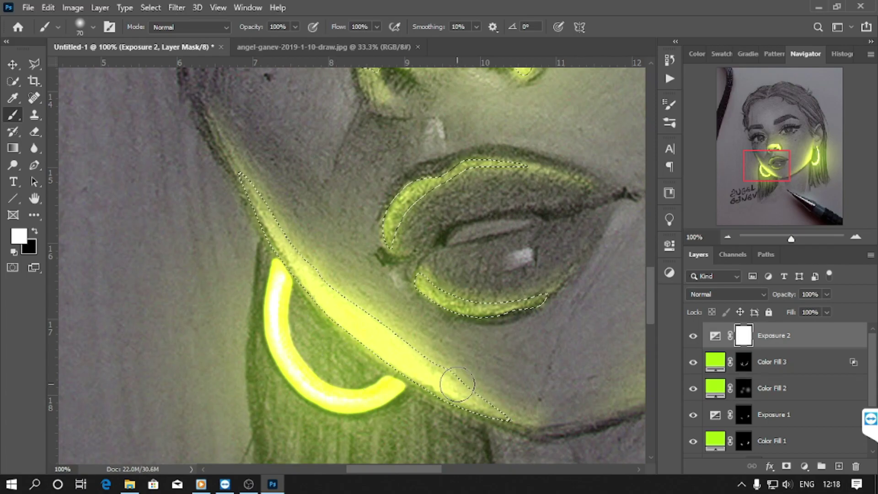
pyautogui.press('x')
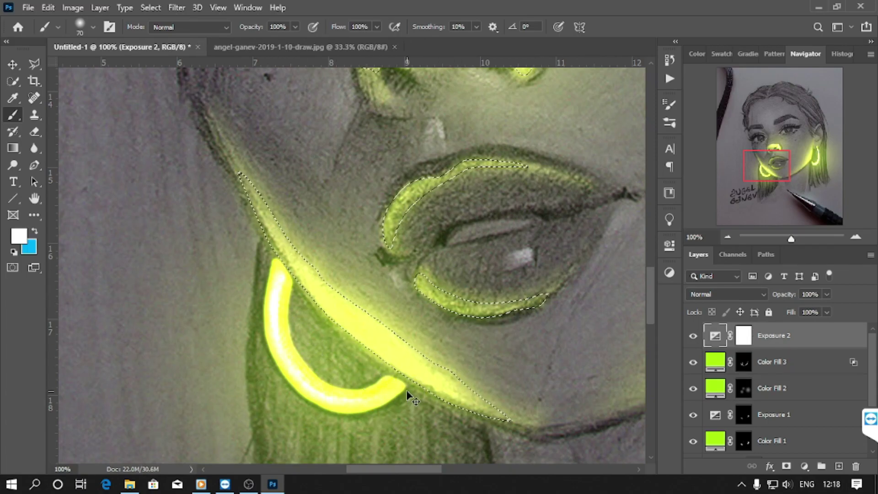
pyautogui.press('x')
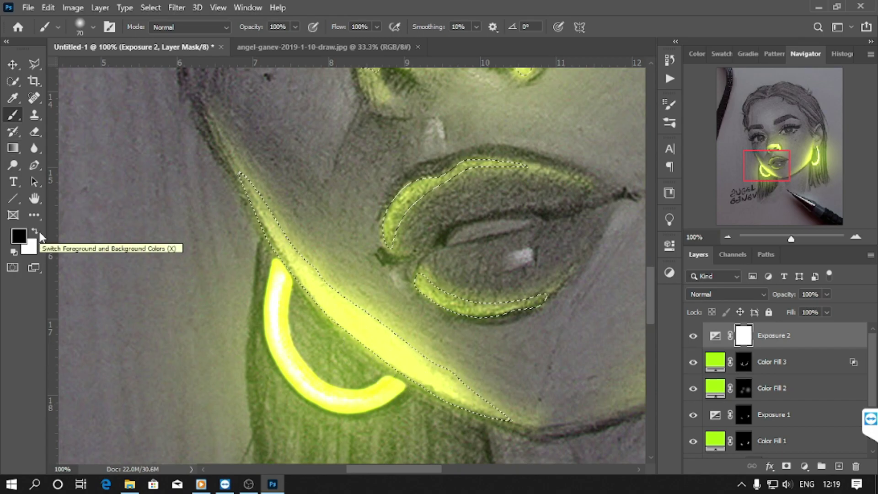
pyautogui.moveTo(354, 318); pyautogui.dragTo(375, 332)
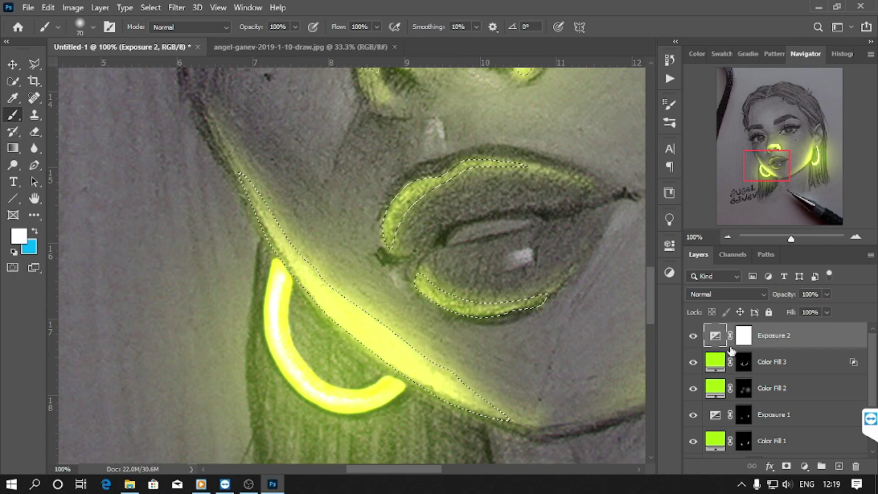
pyautogui.hotkey('alt', 'BackSpace')
pyautogui.press('x')
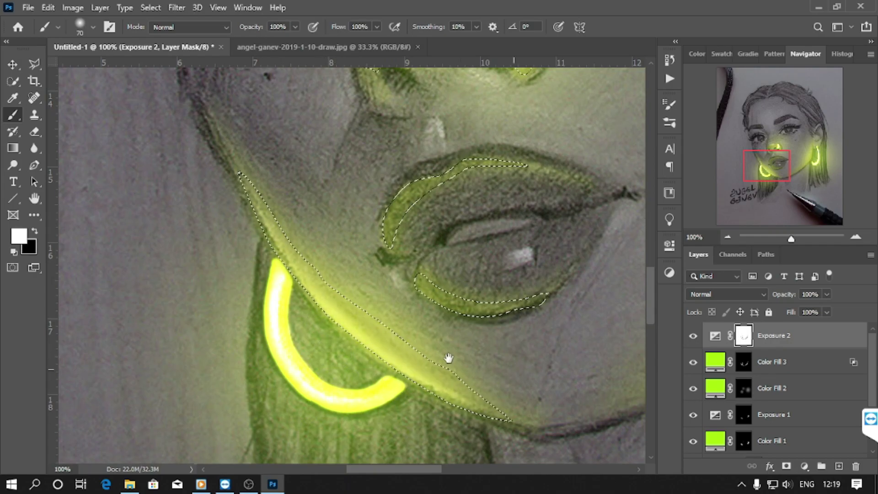
# Reframe the lips and reload the Color Fill 3 glow selection with a larger brush.
pyautogui.hscroll(5, 449, 359)
pyautogui.hscroll(2, 382, 384)
pyautogui.scroll(2, 382, 385)
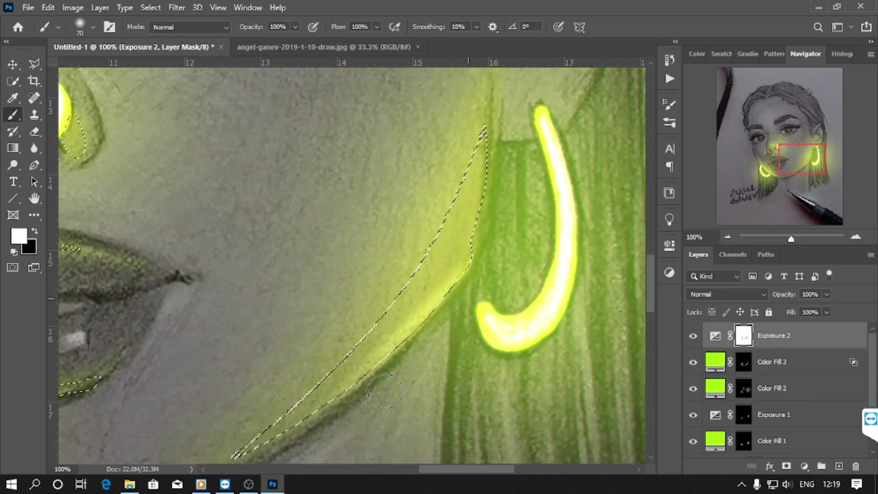
pyautogui.moveTo(382, 384)
pyautogui.mouseDown()
pyautogui.moveTo(392, 323)
pyautogui.moveTo(623, 332)
pyautogui.mouseUp()
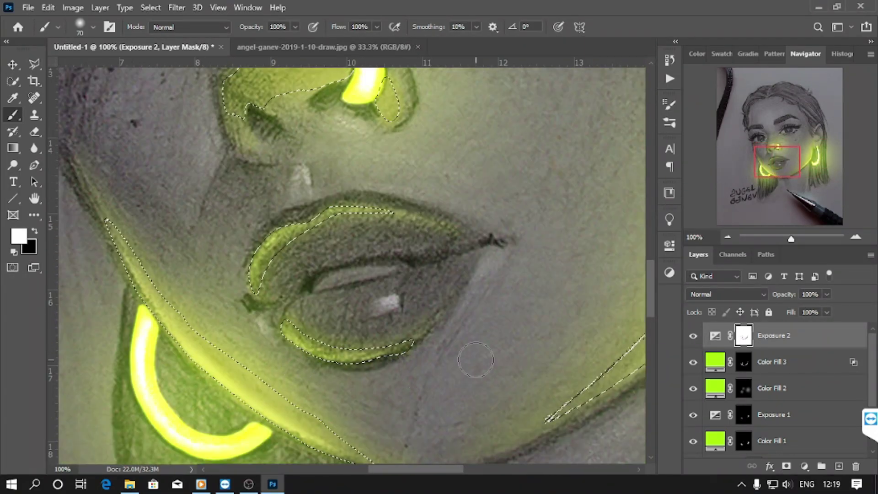
pyautogui.scroll(5, 387, 357)
pyautogui.scroll(1, 389, 275)
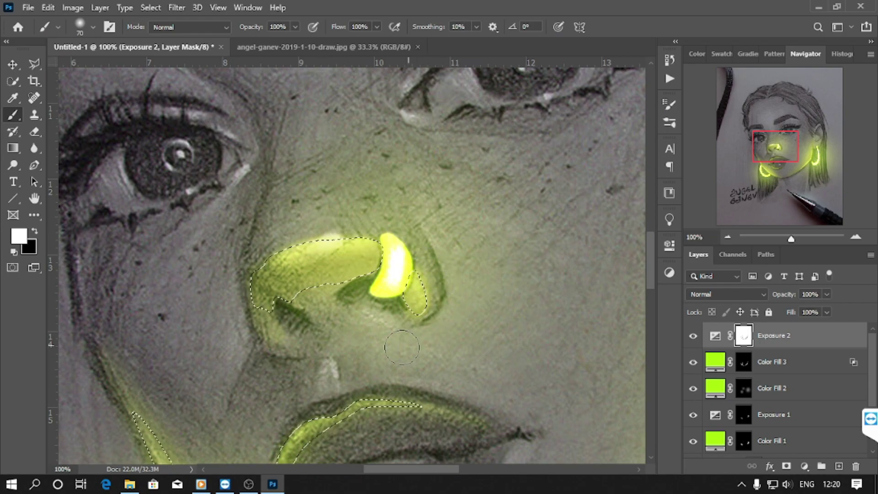
pyautogui.scroll(-5, 304, 364)
pyautogui.scroll(-1, 366, 359)
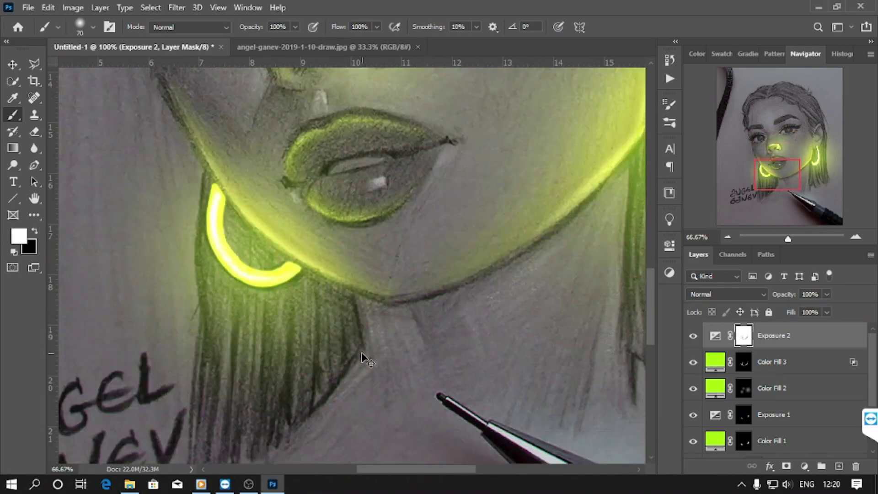
pyautogui.scroll(-1, 365, 359)
pyautogui.keyDown('ctrl'); pyautogui.click(743, 366); pyautogui.keyUp('ctrl')
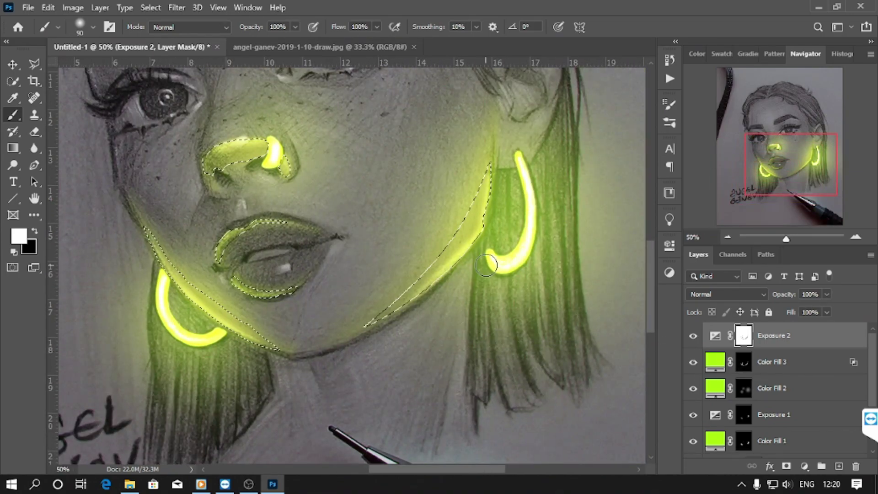
pyautogui.press(']')
pyautogui.press(']')
pyautogui.press(']')
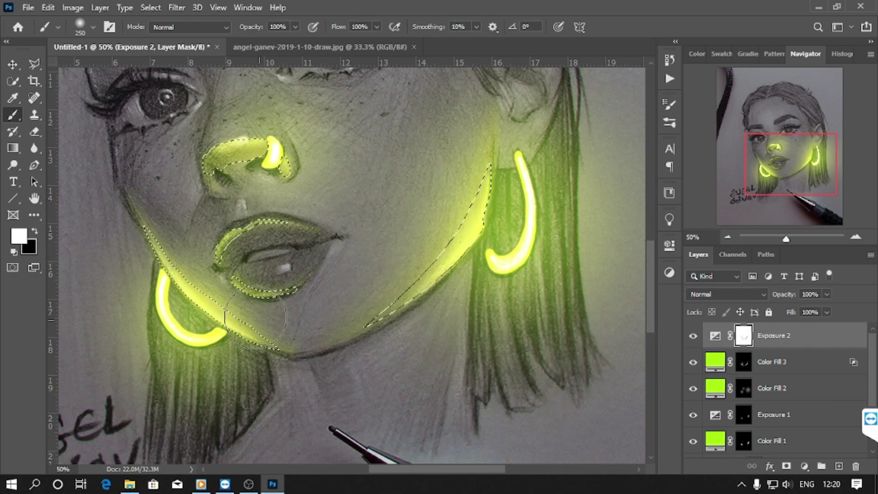
pyautogui.scroll(-1, 380, 273)
# Erase some glow beside the nose bridge on the Color Fill 3 mask.
pyautogui.scroll(-1, 380, 273)
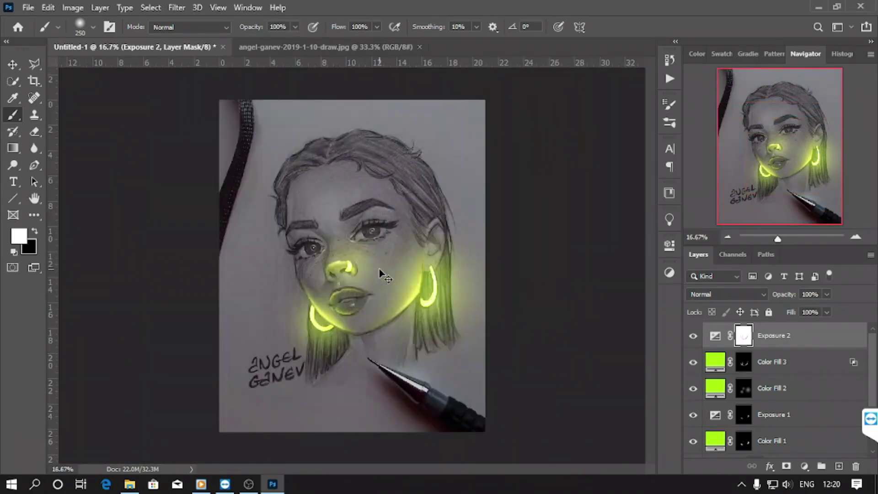
pyautogui.scroll(1, 380, 273)
pyautogui.scroll(-1, 379, 273)
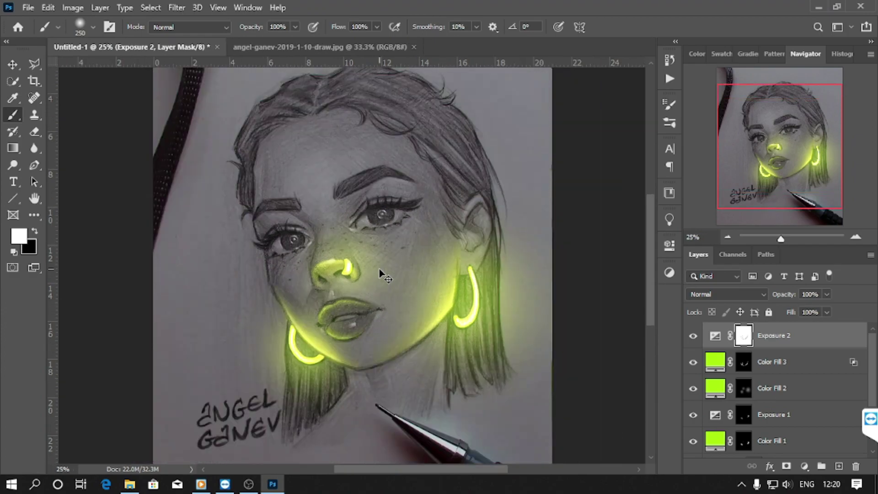
pyautogui.scroll(-1, 380, 273)
pyautogui.scroll(3, 379, 273)
pyautogui.scroll(1, 380, 273)
pyautogui.click(705, 362)
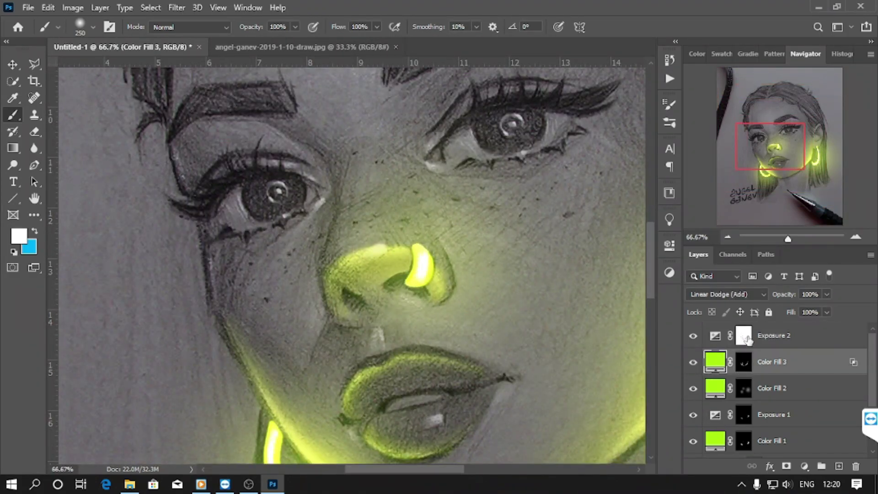
pyautogui.press('e')
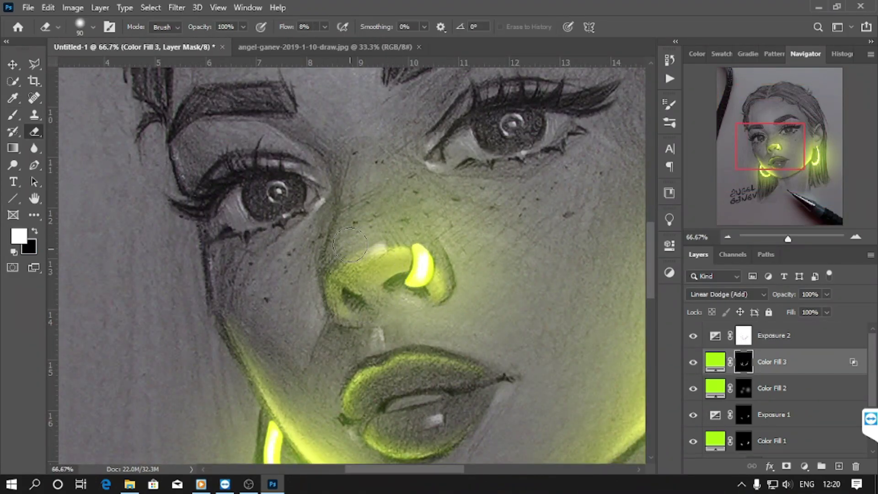
pyautogui.moveTo(350, 244); pyautogui.dragTo(330, 260)
# Switch between the Exposure 2 and Color Fill 3 masks, swapping paint colours and checking the whole portrait.
pyautogui.click(748, 337)
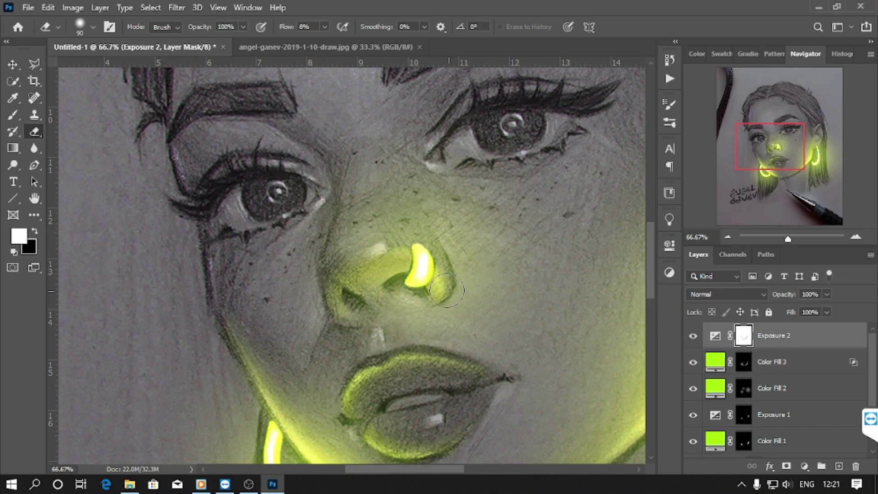
pyautogui.press('x')
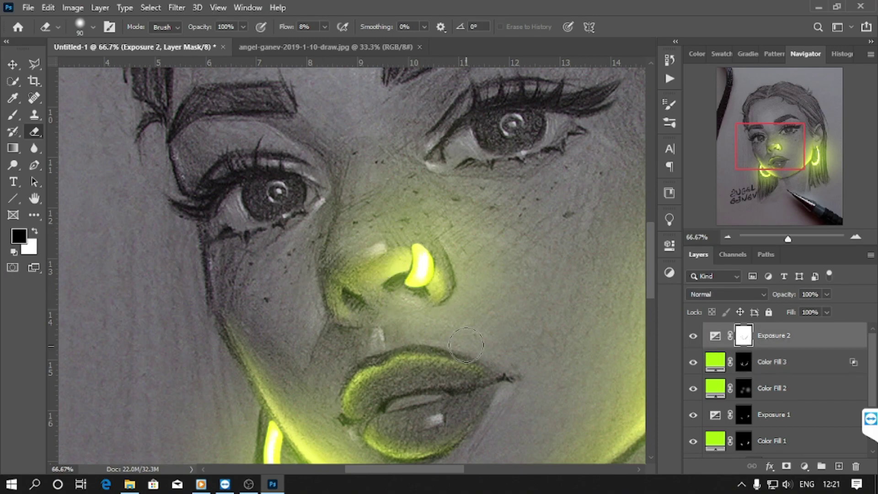
pyautogui.hotkey('ctrl', '-')
pyautogui.hotkey('ctrl', '-')
pyautogui.hotkey('ctrl', '-')
pyautogui.hotkey('ctrl', '-')
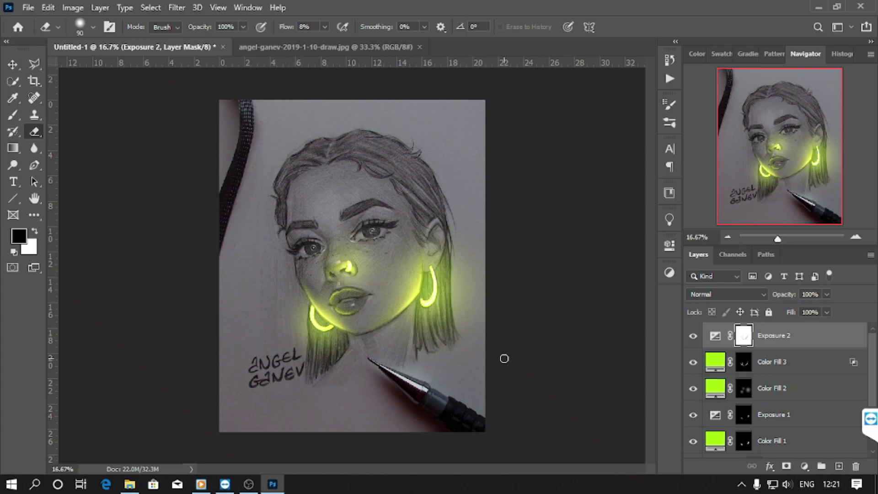
pyautogui.hotkey('ctrl', '+')
pyautogui.hotkey('ctrl', '+')
pyautogui.hotkey('ctrl', '+')
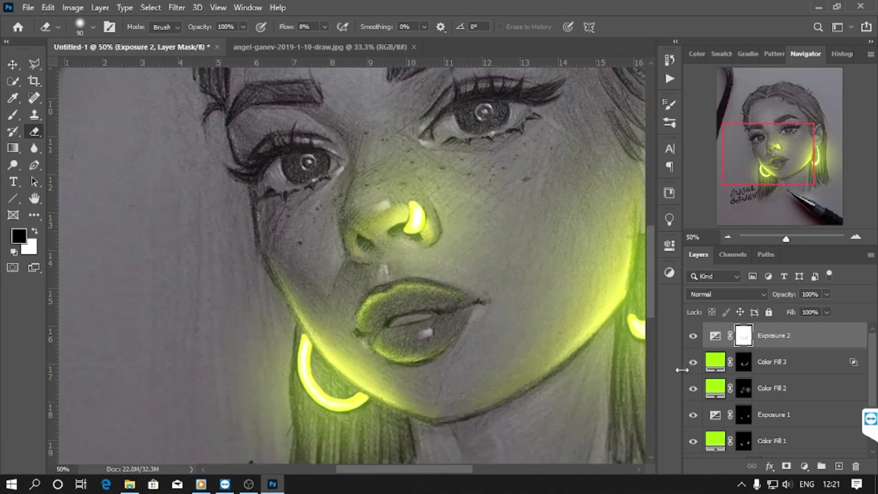
pyautogui.click(716, 366)
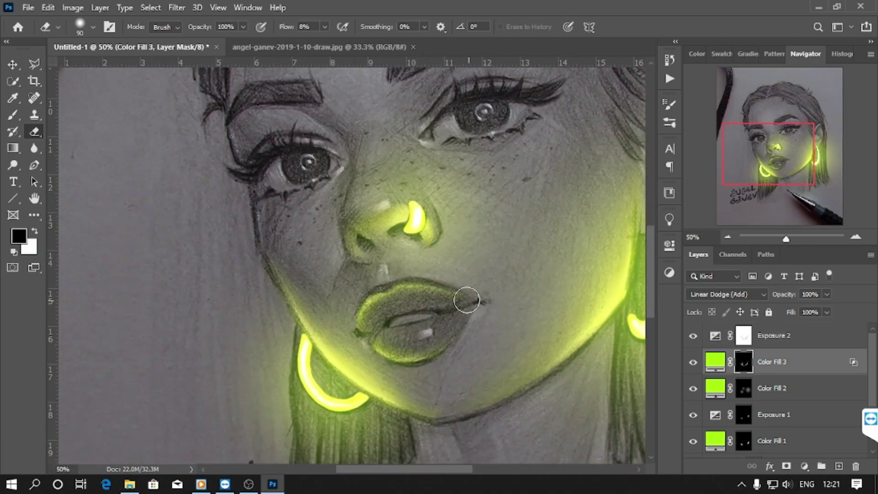
pyautogui.press('x')
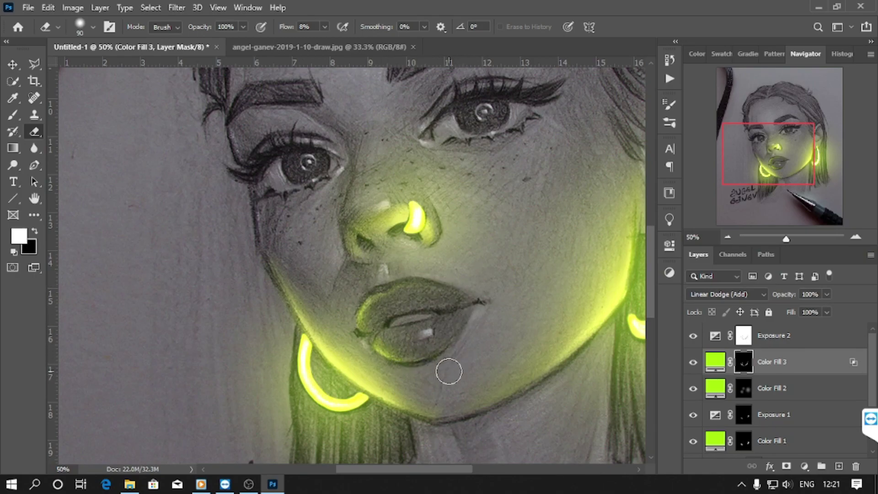
pyautogui.hotkey('ctrl', '-')
pyautogui.hotkey('ctrl', '-')
pyautogui.hotkey('ctrl', '-')
pyautogui.hotkey('ctrl', '+')
pyautogui.hotkey('ctrl', '+')
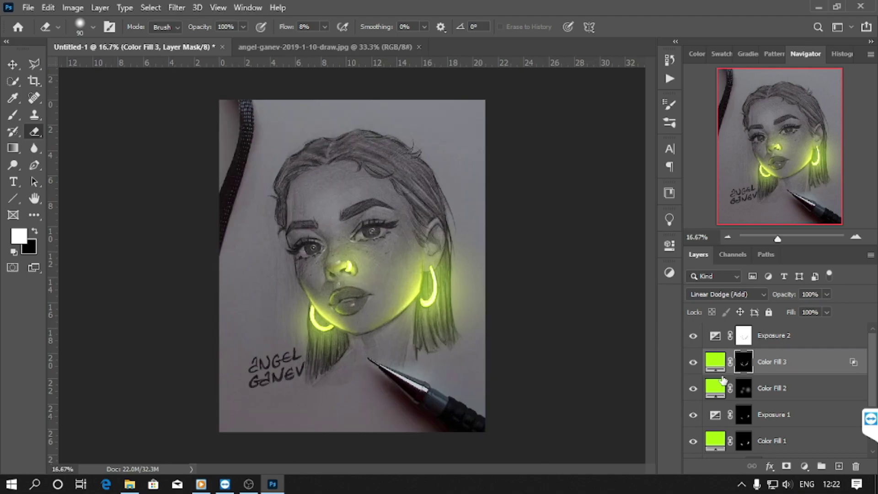
pyautogui.hotkey('ctrl', '+')
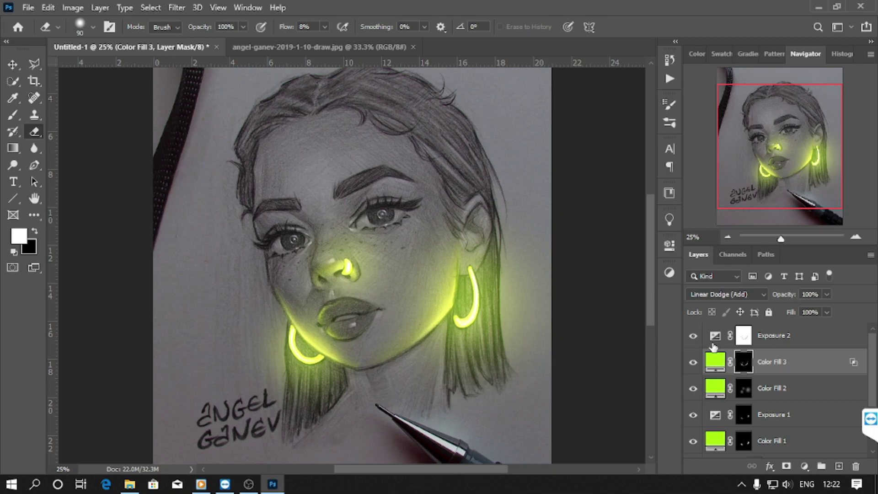
# Add a lime-green Solid Color fill layer in Screen mode with an inverted mask.
pyautogui.click(804, 467)
pyautogui.click(787, 235)
pyautogui.click(671, 206)
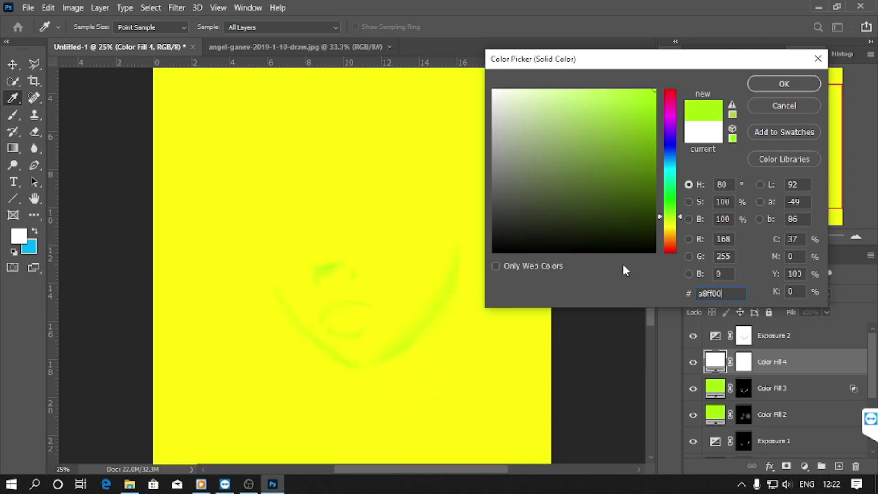
pyautogui.click(673, 217)
pyautogui.click(784, 83)
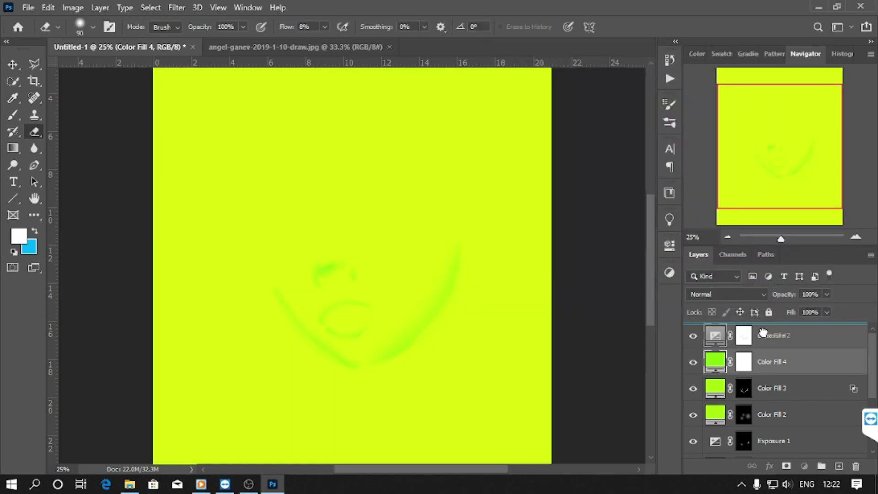
pyautogui.click(718, 294)
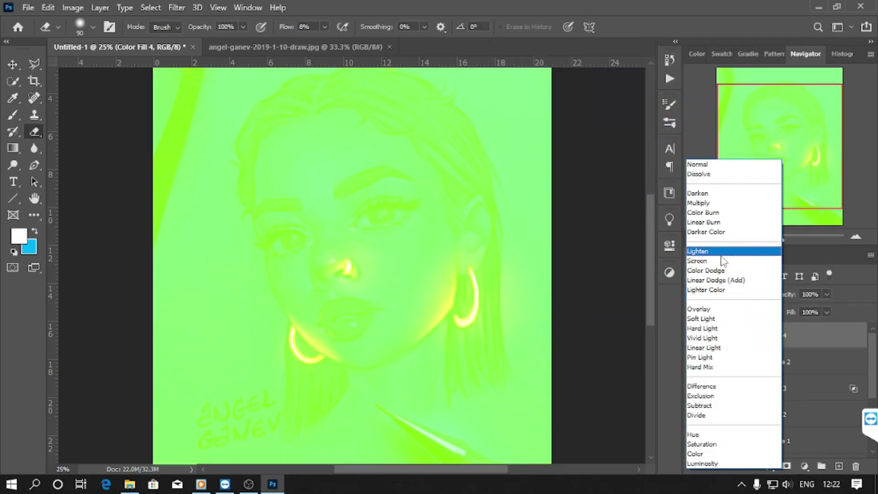
pyautogui.click(725, 261)
pyautogui.click(742, 334)
pyautogui.hotkey('ctrl', 'i')
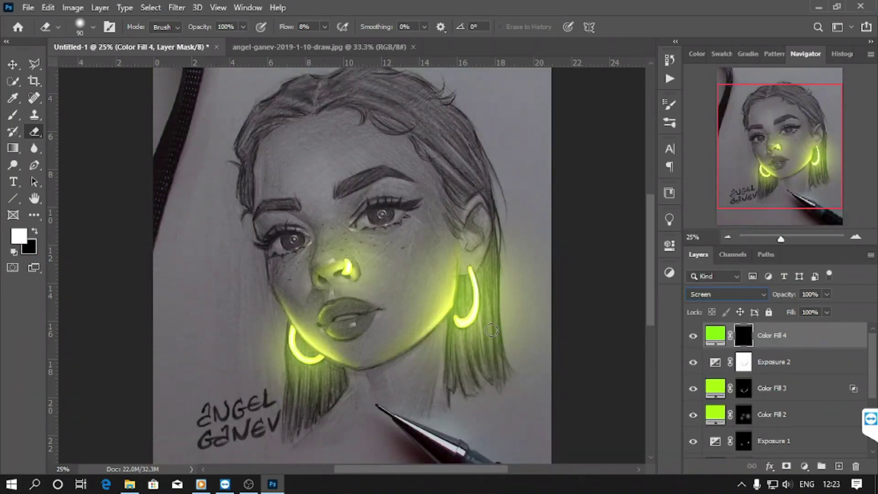
# Brush soft glow over the chin, right earring and jaw, and left cheek with a large brush.
pyautogui.press('b')
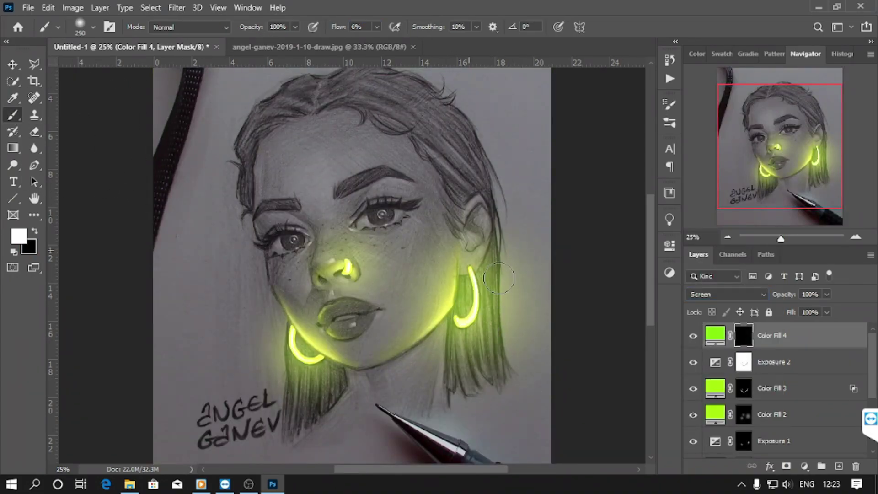
pyautogui.press(']')
pyautogui.press(']')
pyautogui.press(']')
pyautogui.moveTo(302, 375); pyautogui.dragTo(338, 270)
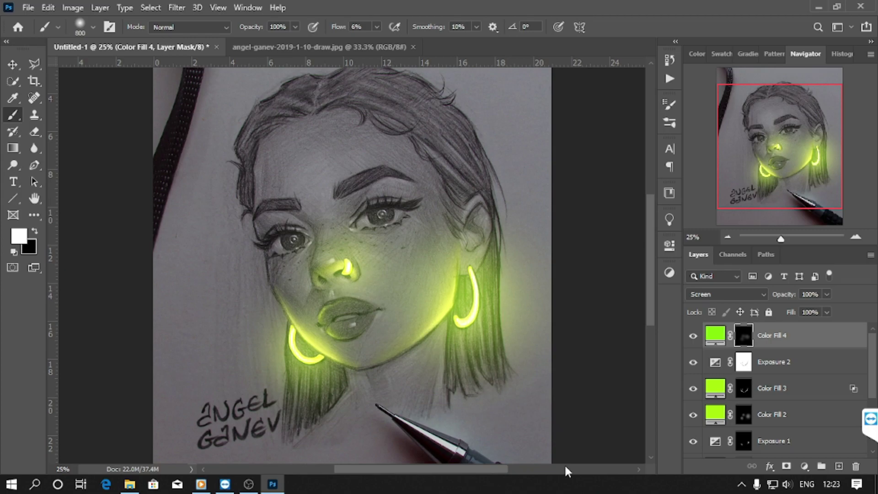
pyautogui.click(693, 336)
pyautogui.click(693, 336)
pyautogui.hotkey('ctrl', 'z')
pyautogui.hotkey('ctrl', 'shift', 'z')
pyautogui.hotkey('alt', 'BackSpace')
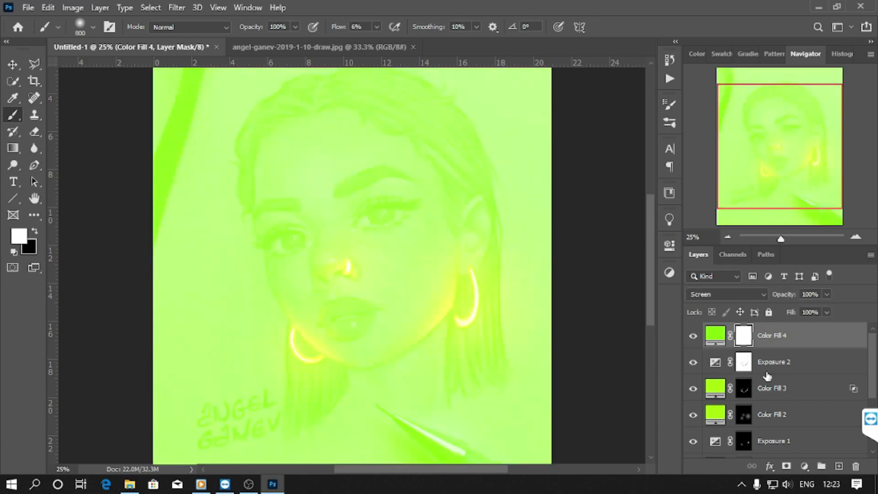
pyautogui.hotkey('ctrl', 'BackSpace')
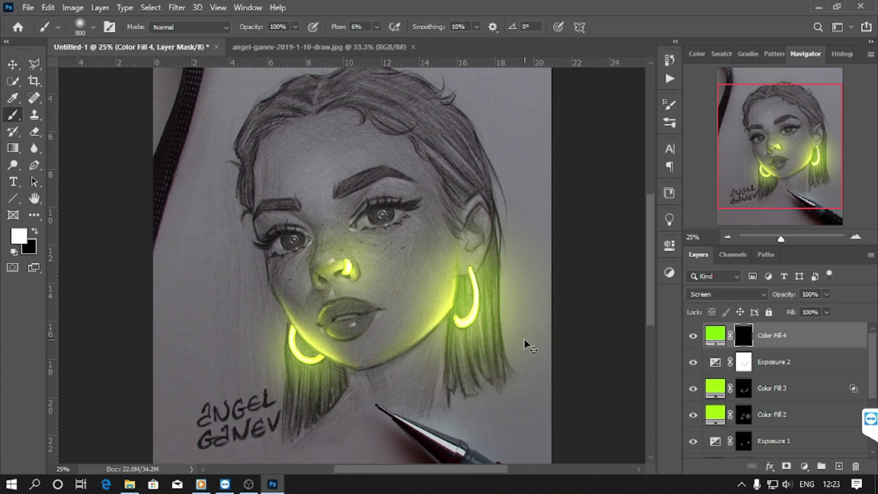
pyautogui.moveTo(476, 320); pyautogui.dragTo(425, 265)
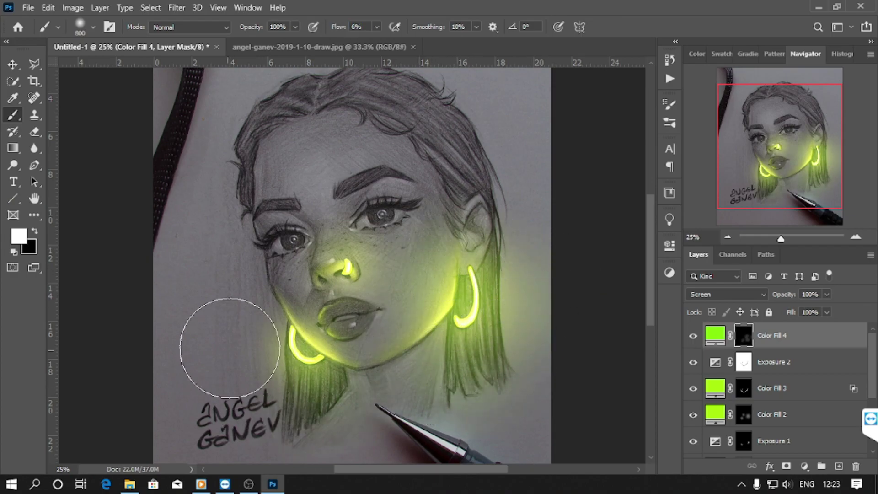
pyautogui.moveTo(219, 343); pyautogui.dragTo(275, 316)
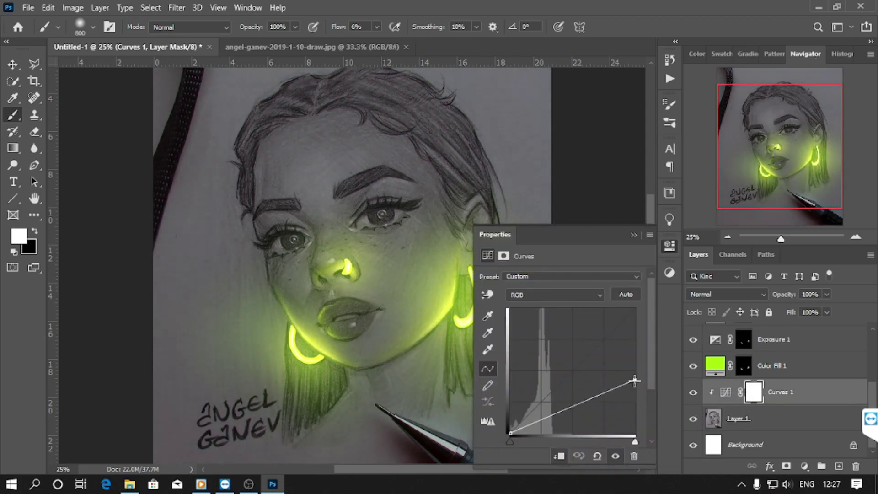
# Close the Curves properties, turn Exposure 1 back on, zoom out, and toggle Color Fill 1 to compare.
pyautogui.click(634, 235)
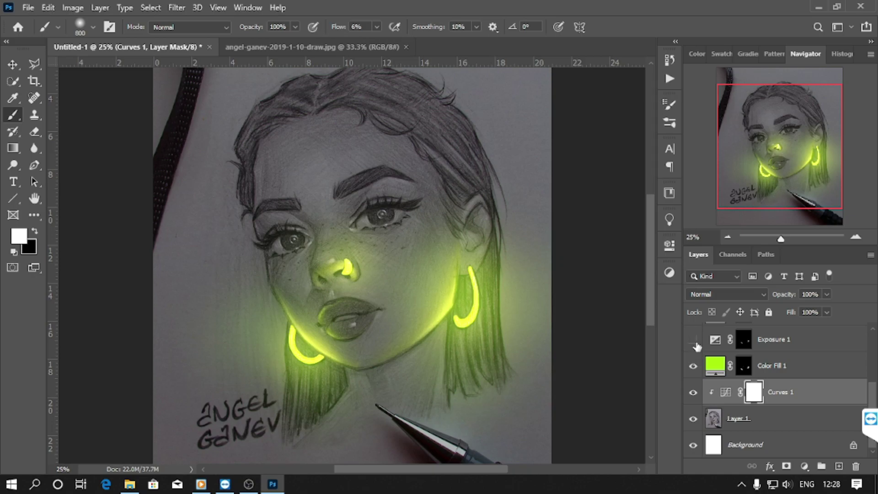
pyautogui.click(694, 343)
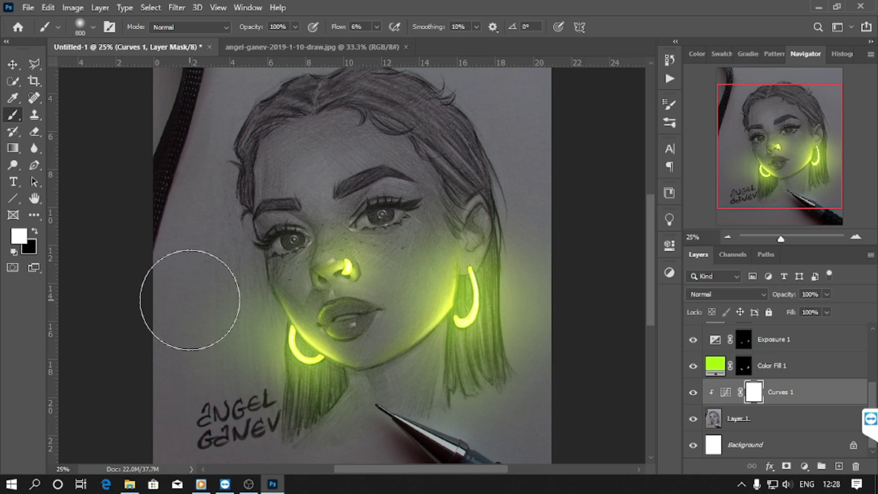
pyautogui.hotkey('ctrl', '-')
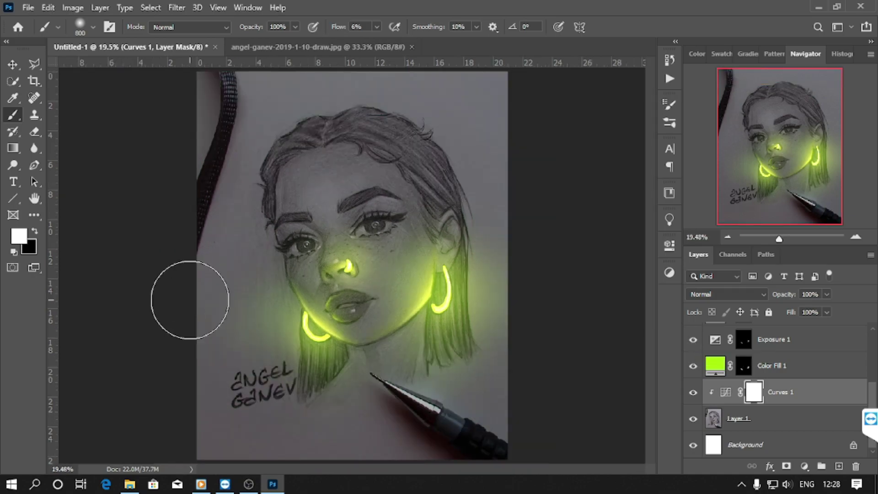
pyautogui.hotkey('ctrl', '-')
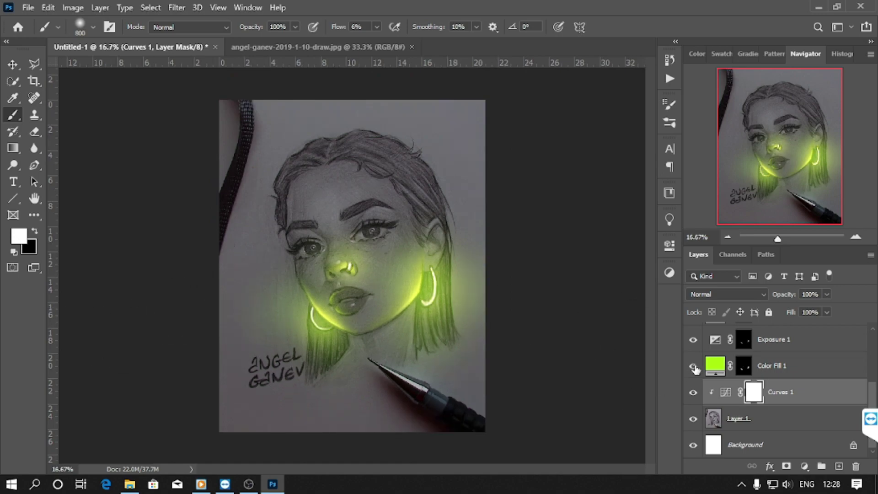
pyautogui.click(694, 367)
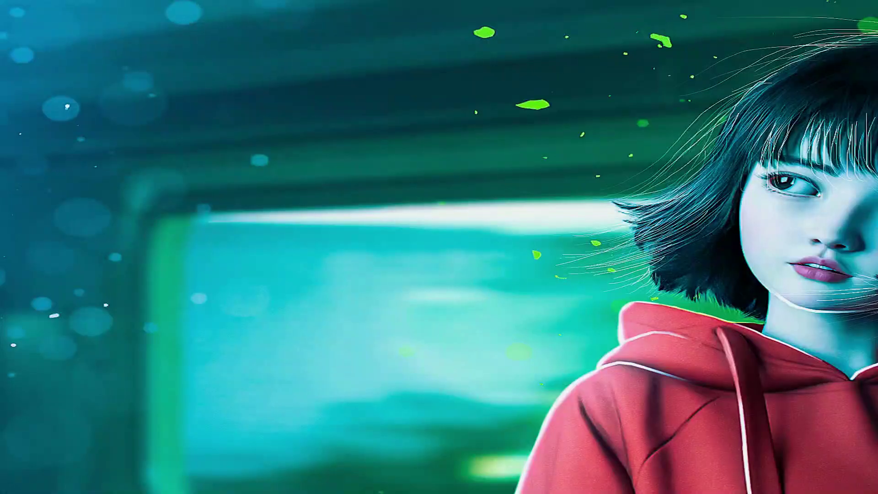